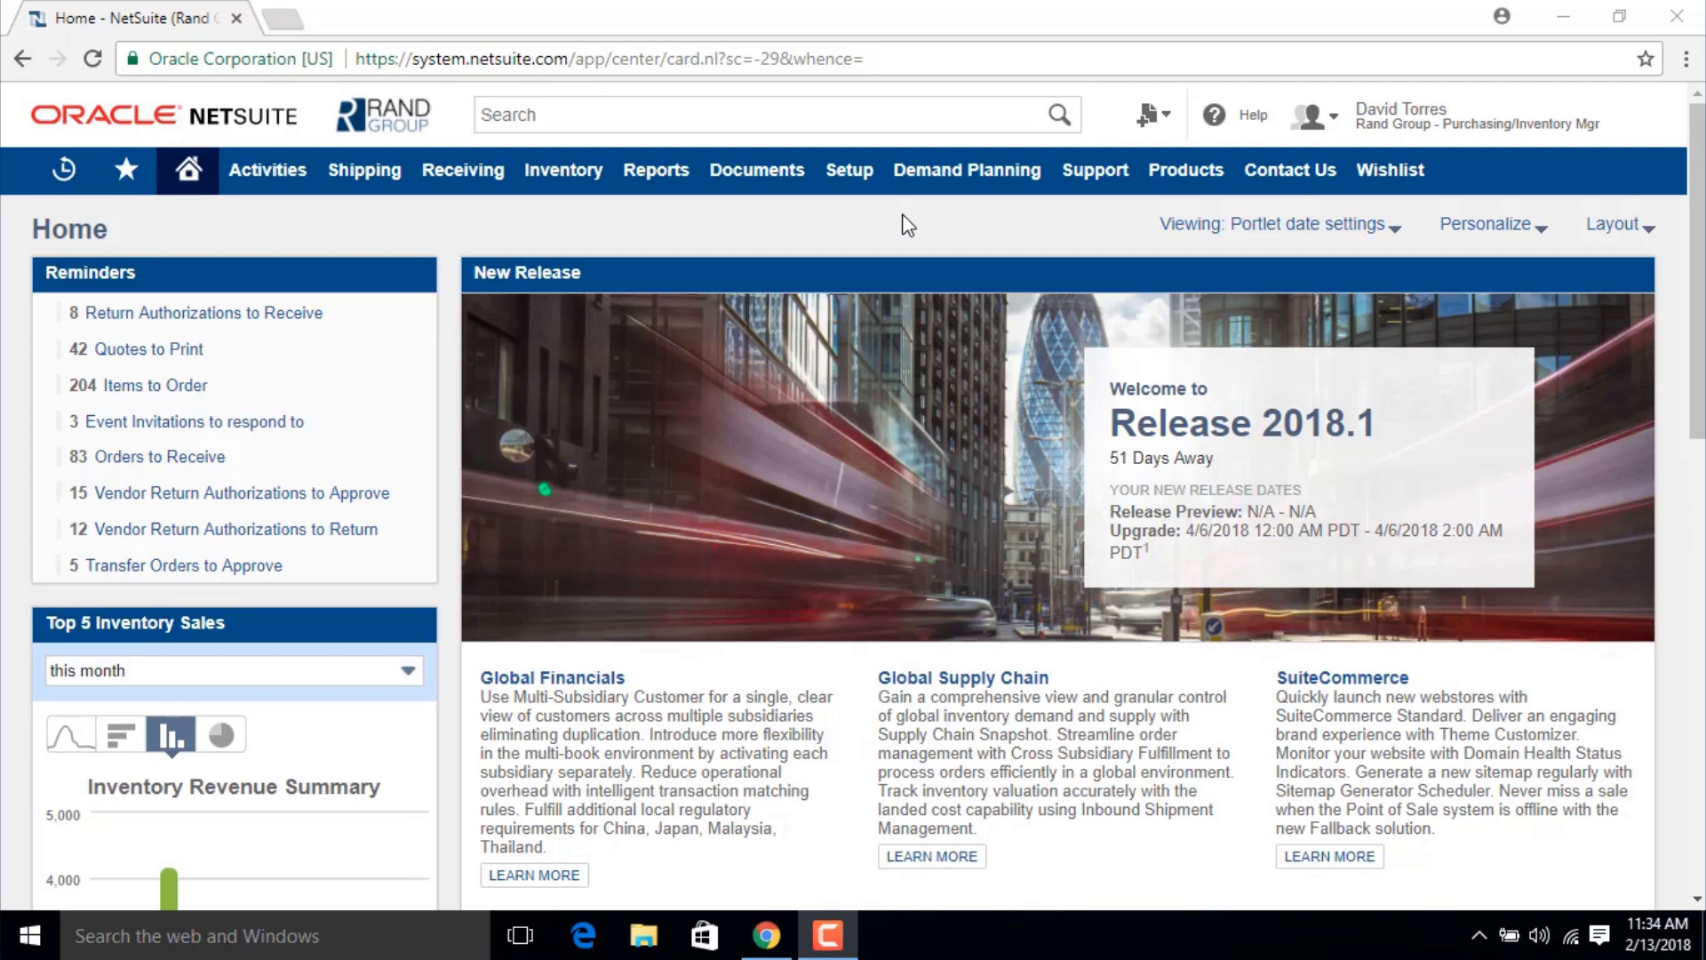
Open a new purchase order form from the Receiving menu's Enter Purchase Orders.
mouse_move(480, 174)
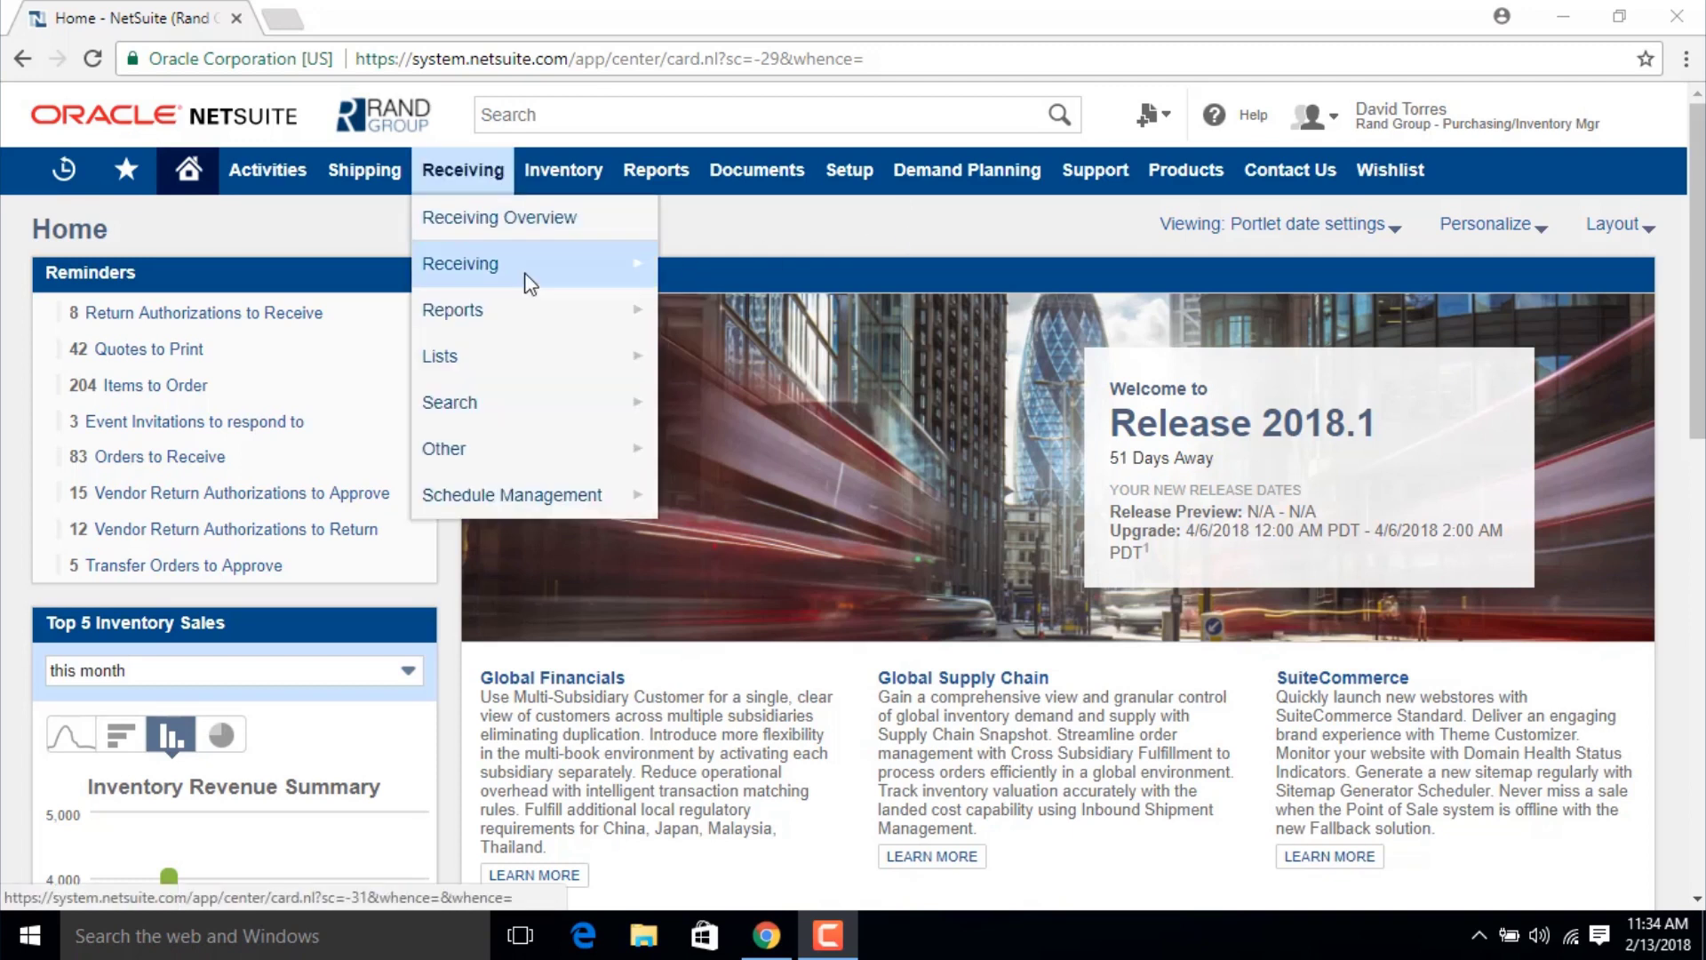
mouse_move(527, 271)
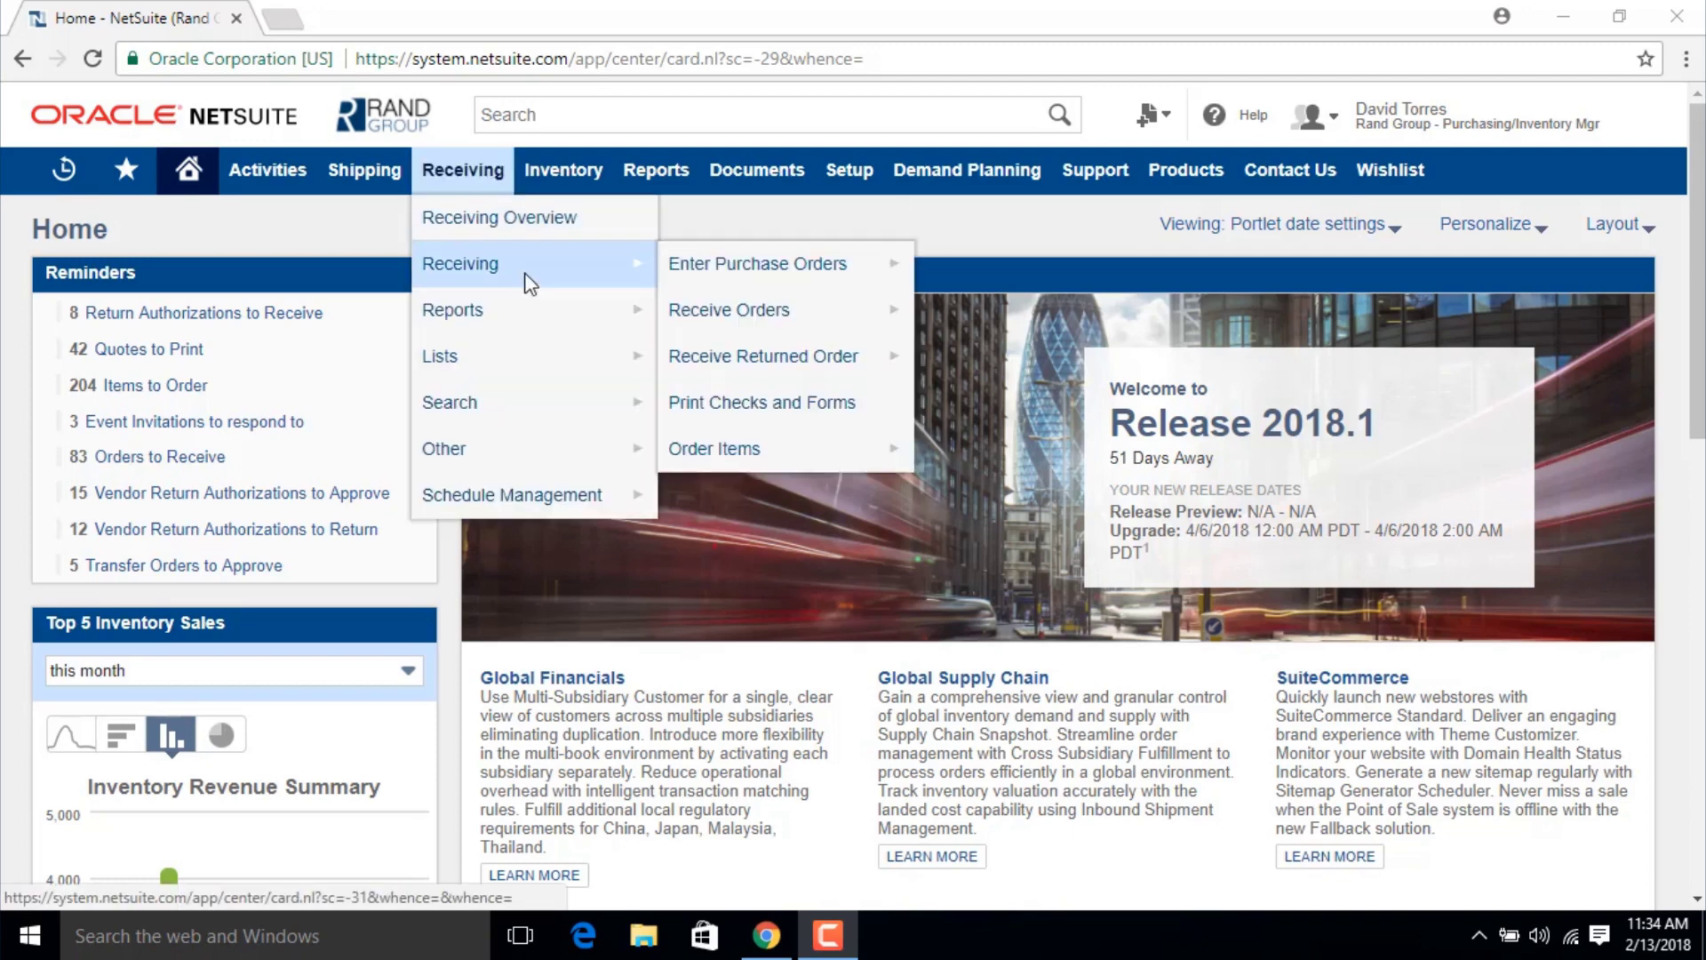
click(753, 266)
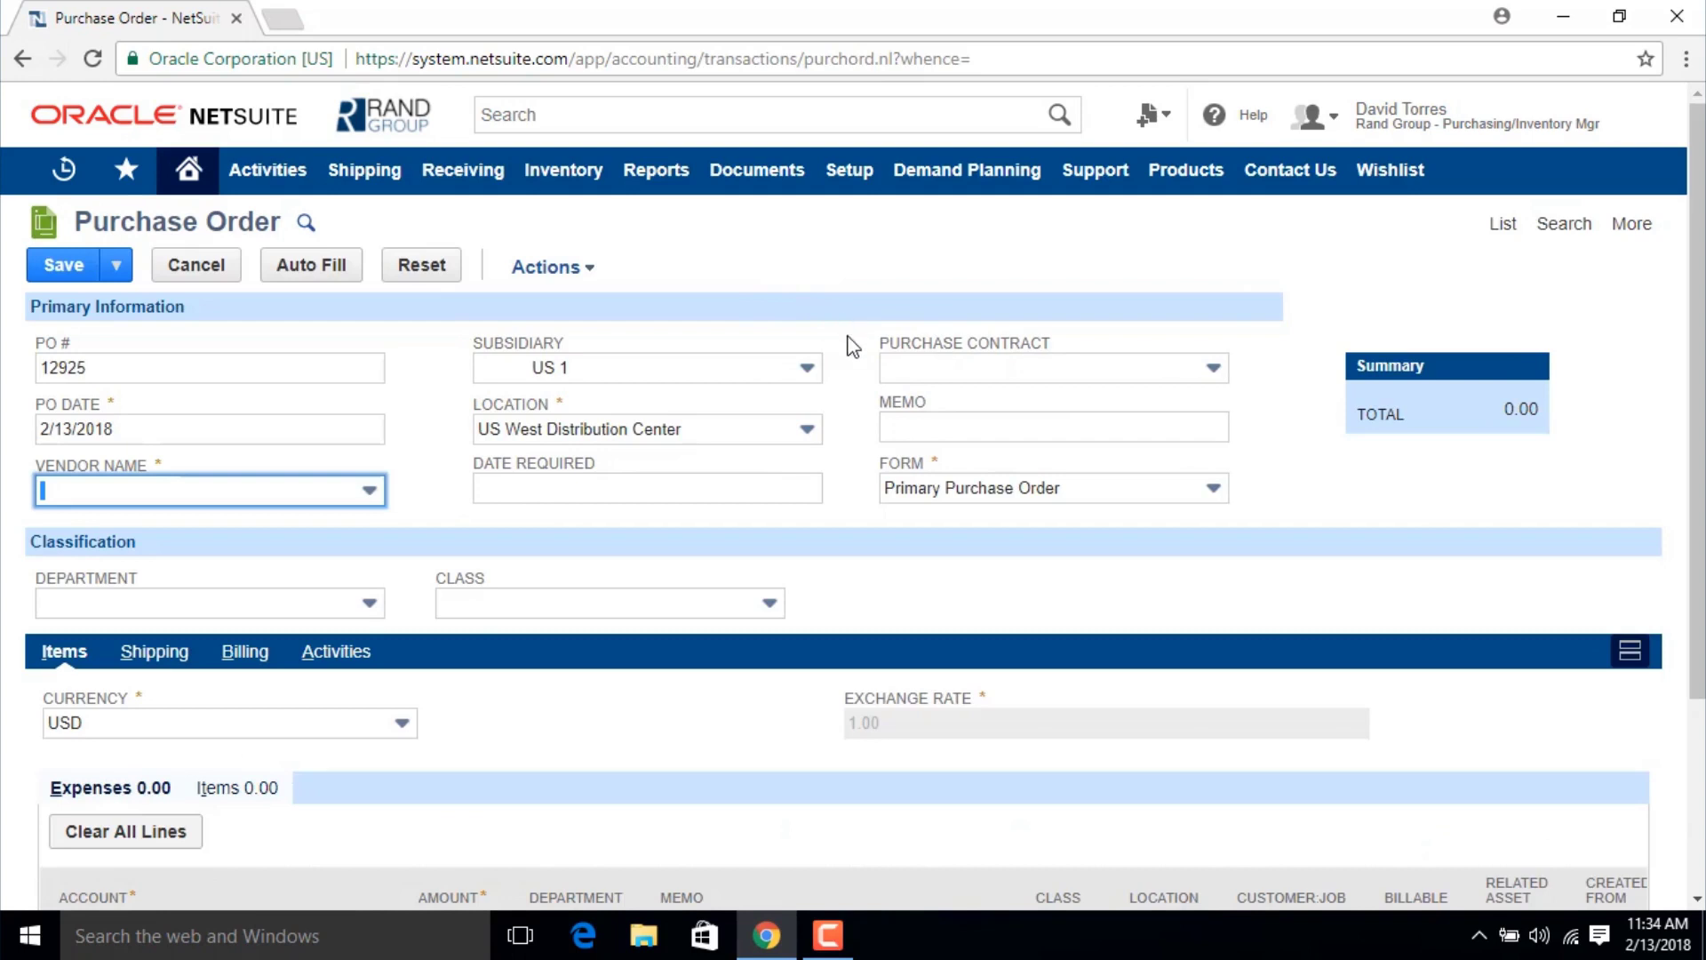
Set up PO 12925 dated 2/13/2018 for US West Distribution Center and check the Location field help.
click(851, 347)
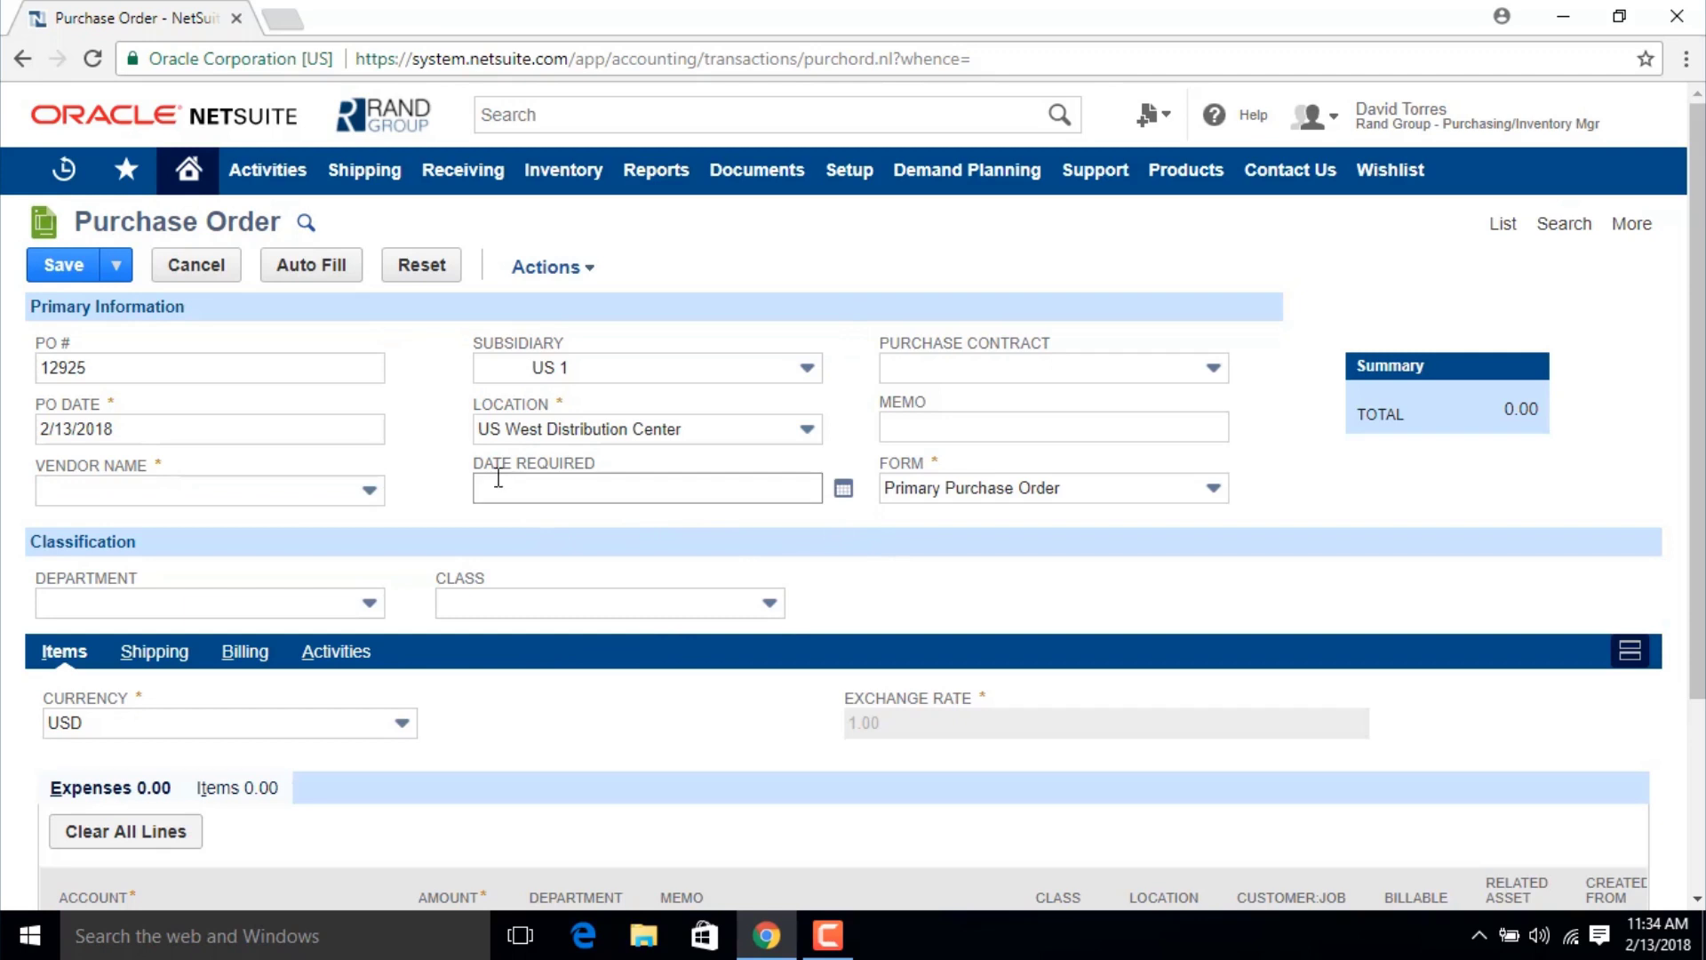
click(504, 404)
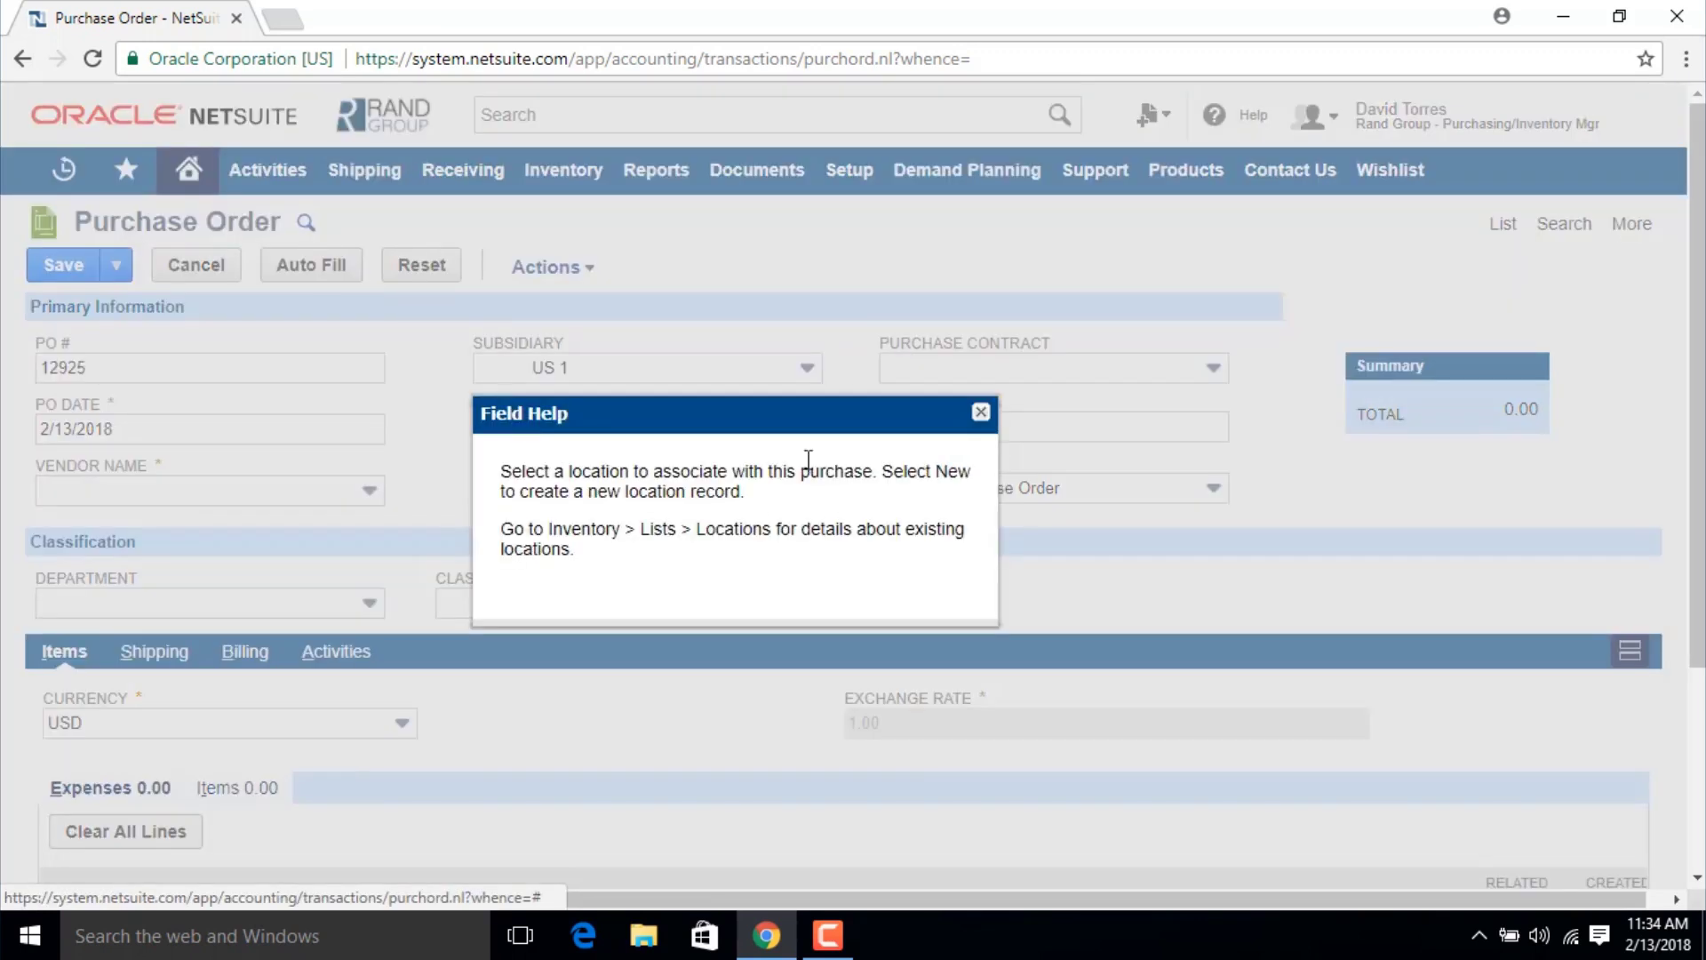
click(981, 412)
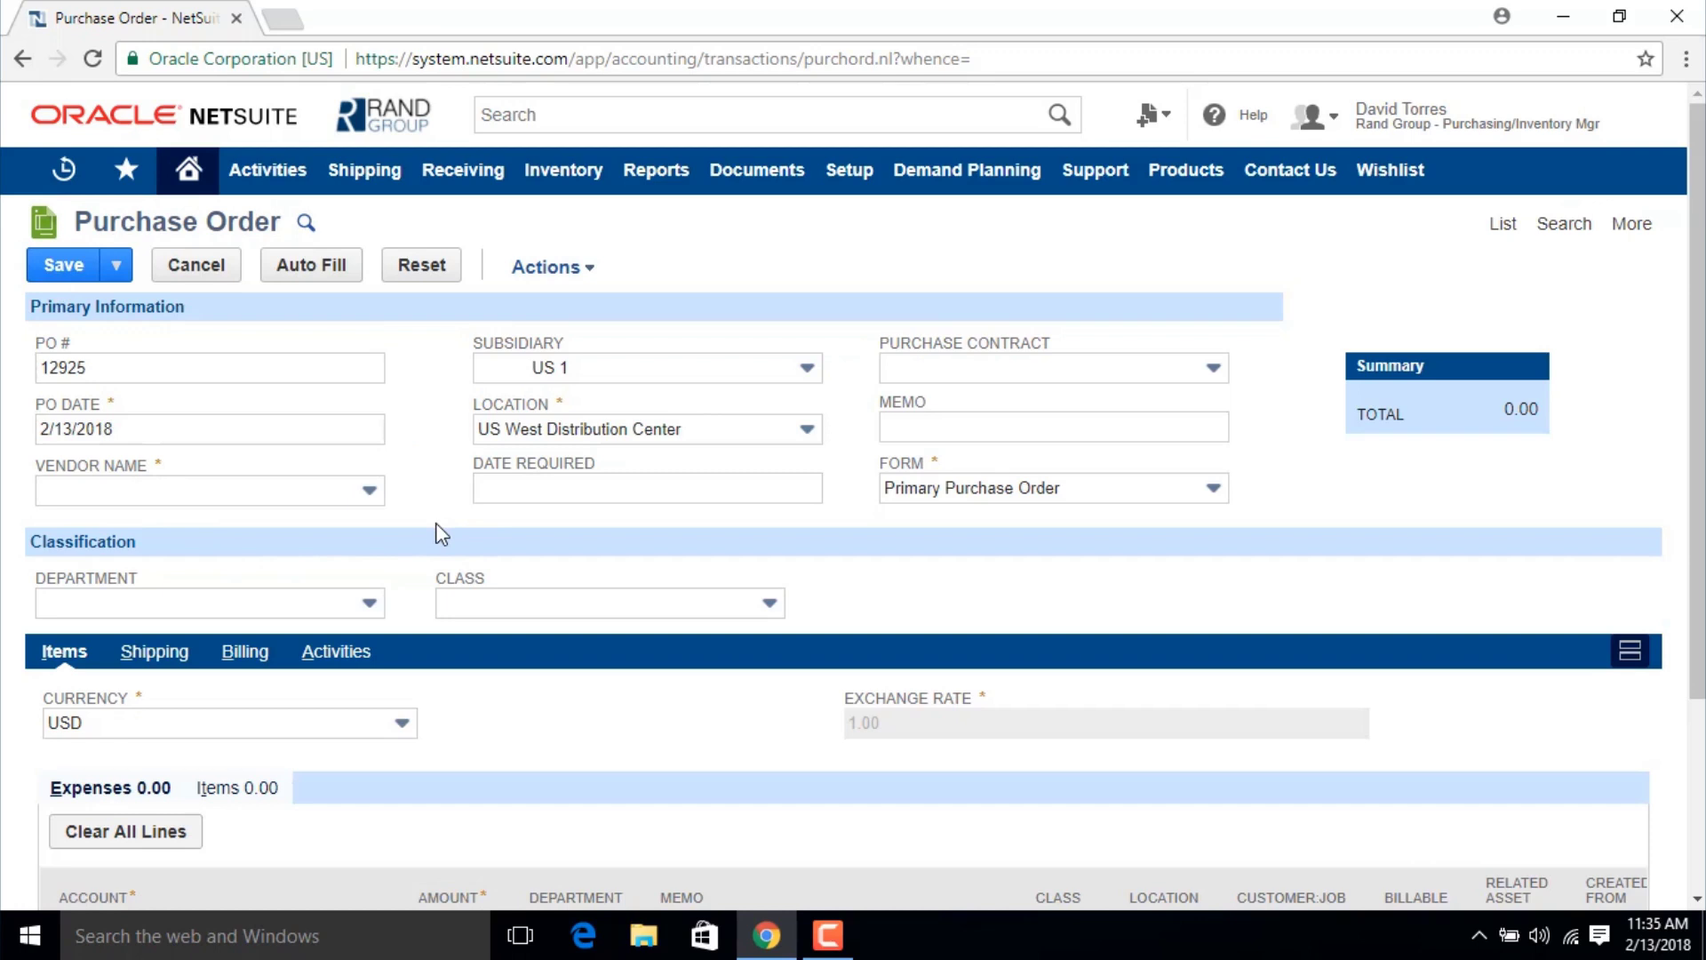
Choose vendor Coopers Office Furniture and enter the memo 'Chairs for main office'.
click(367, 492)
text(Coleman)
key(Down)
key(Down)
key(Down)
key(Down)
key(Down)
key(Down)
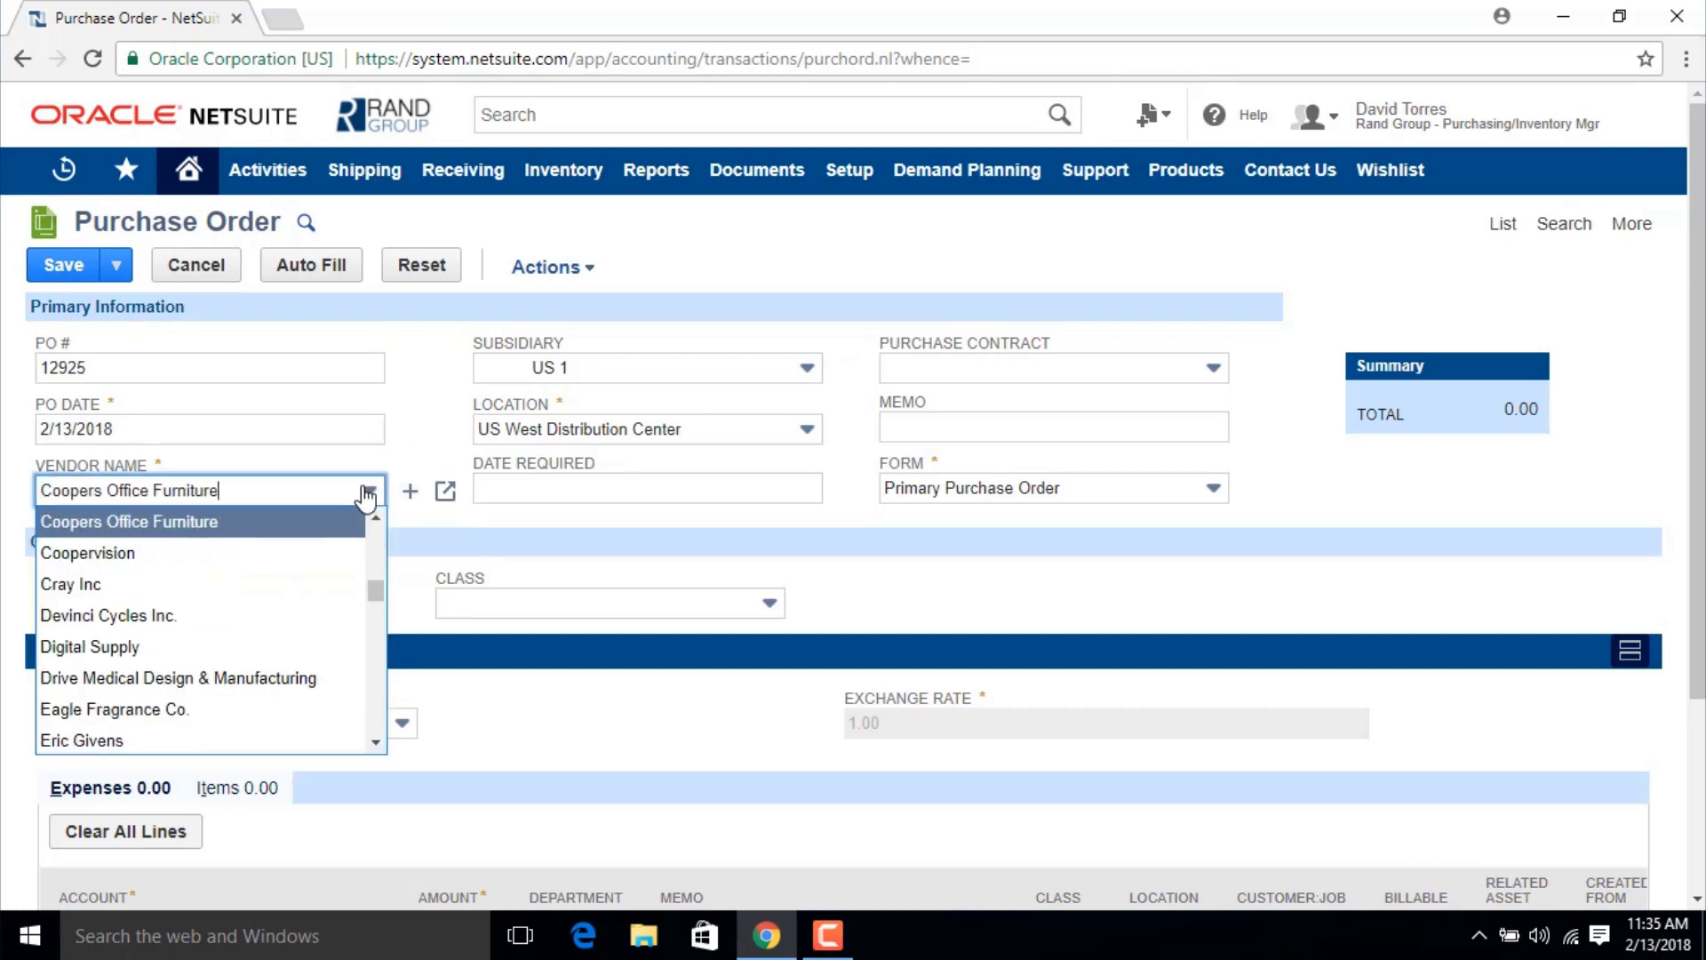
key(Tab)
key(Tab)
key(Tab)
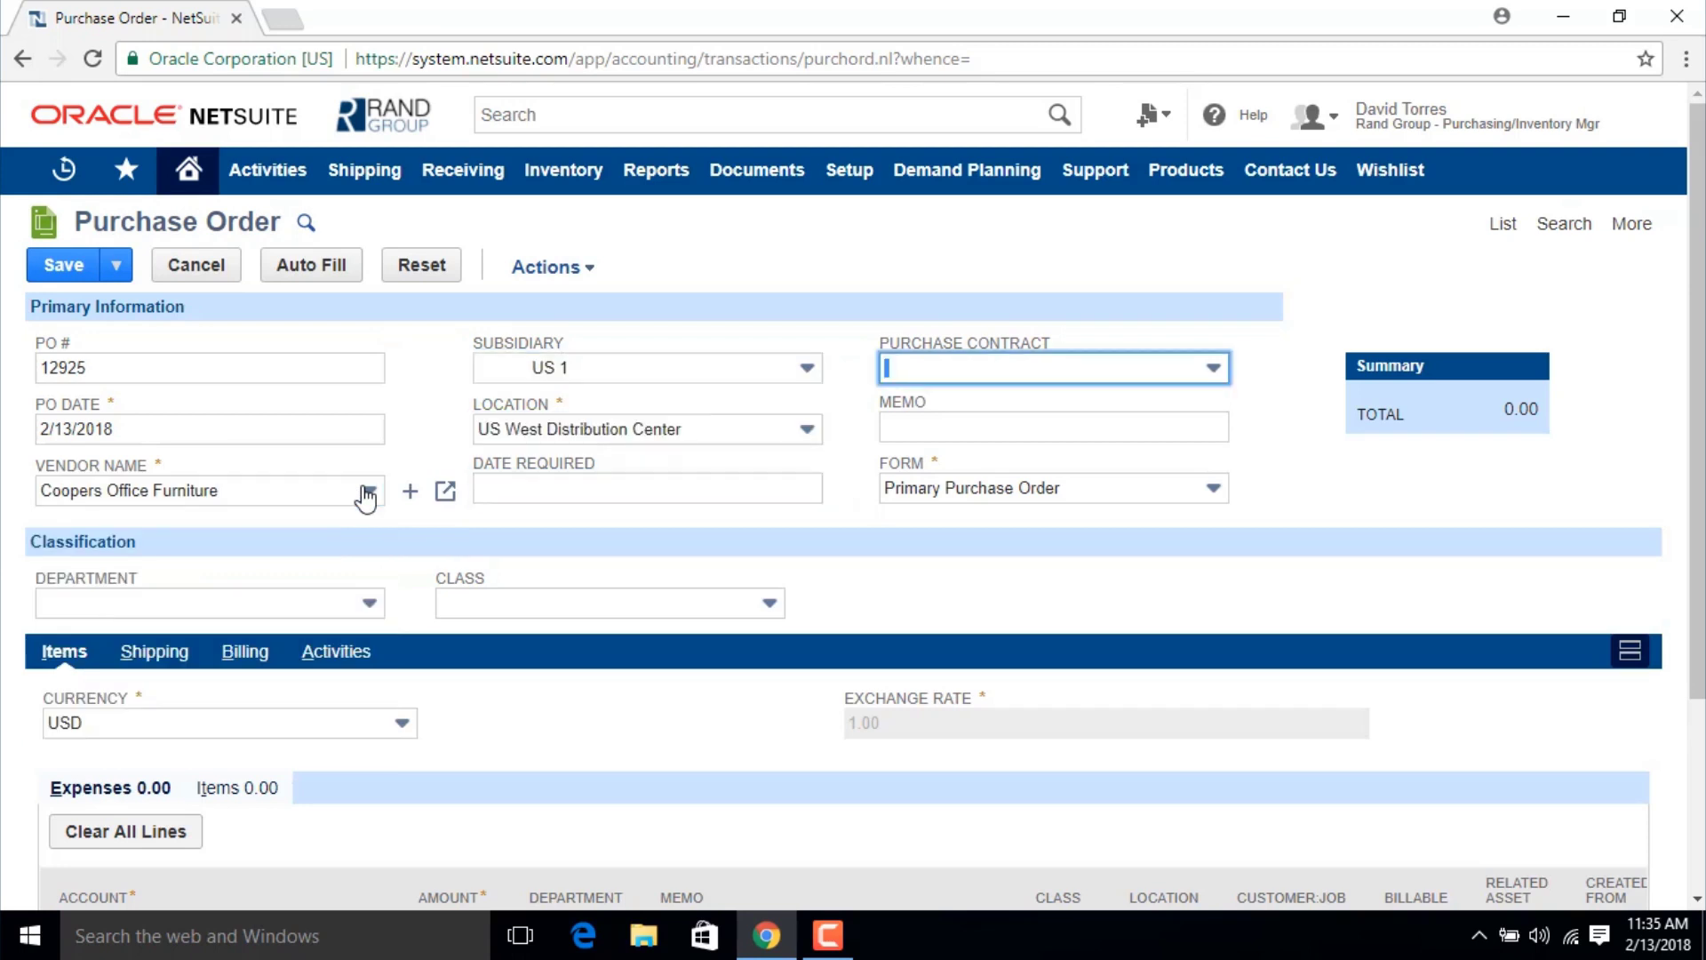
key(Tab)
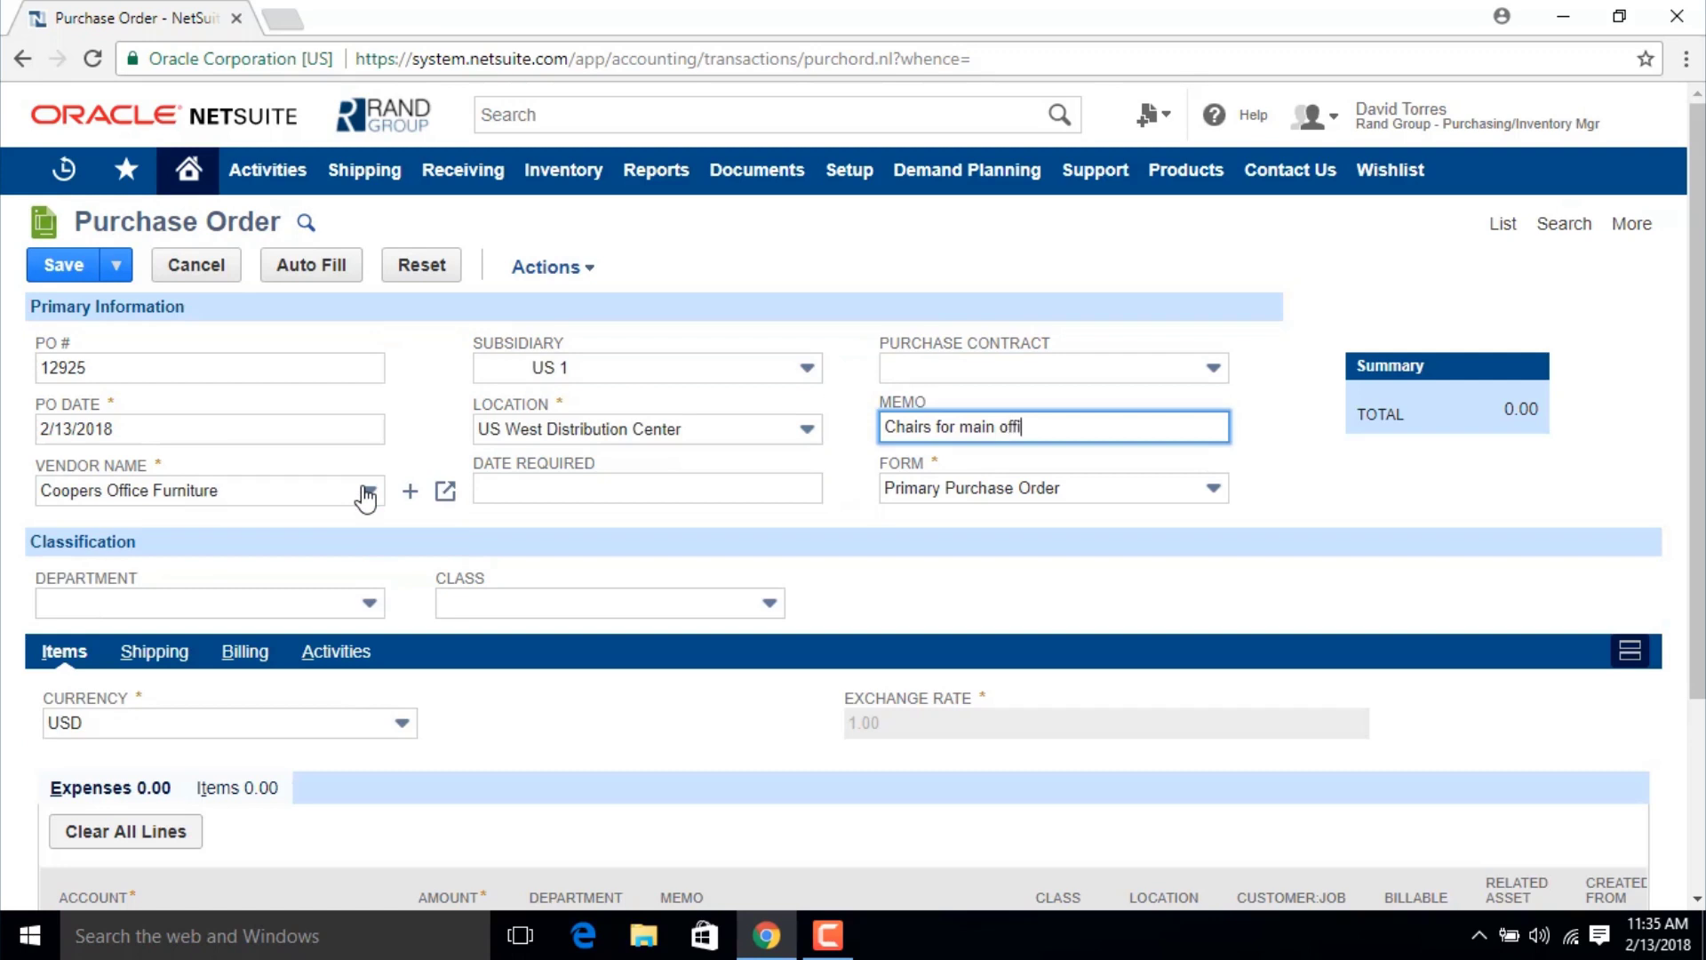
click(944, 563)
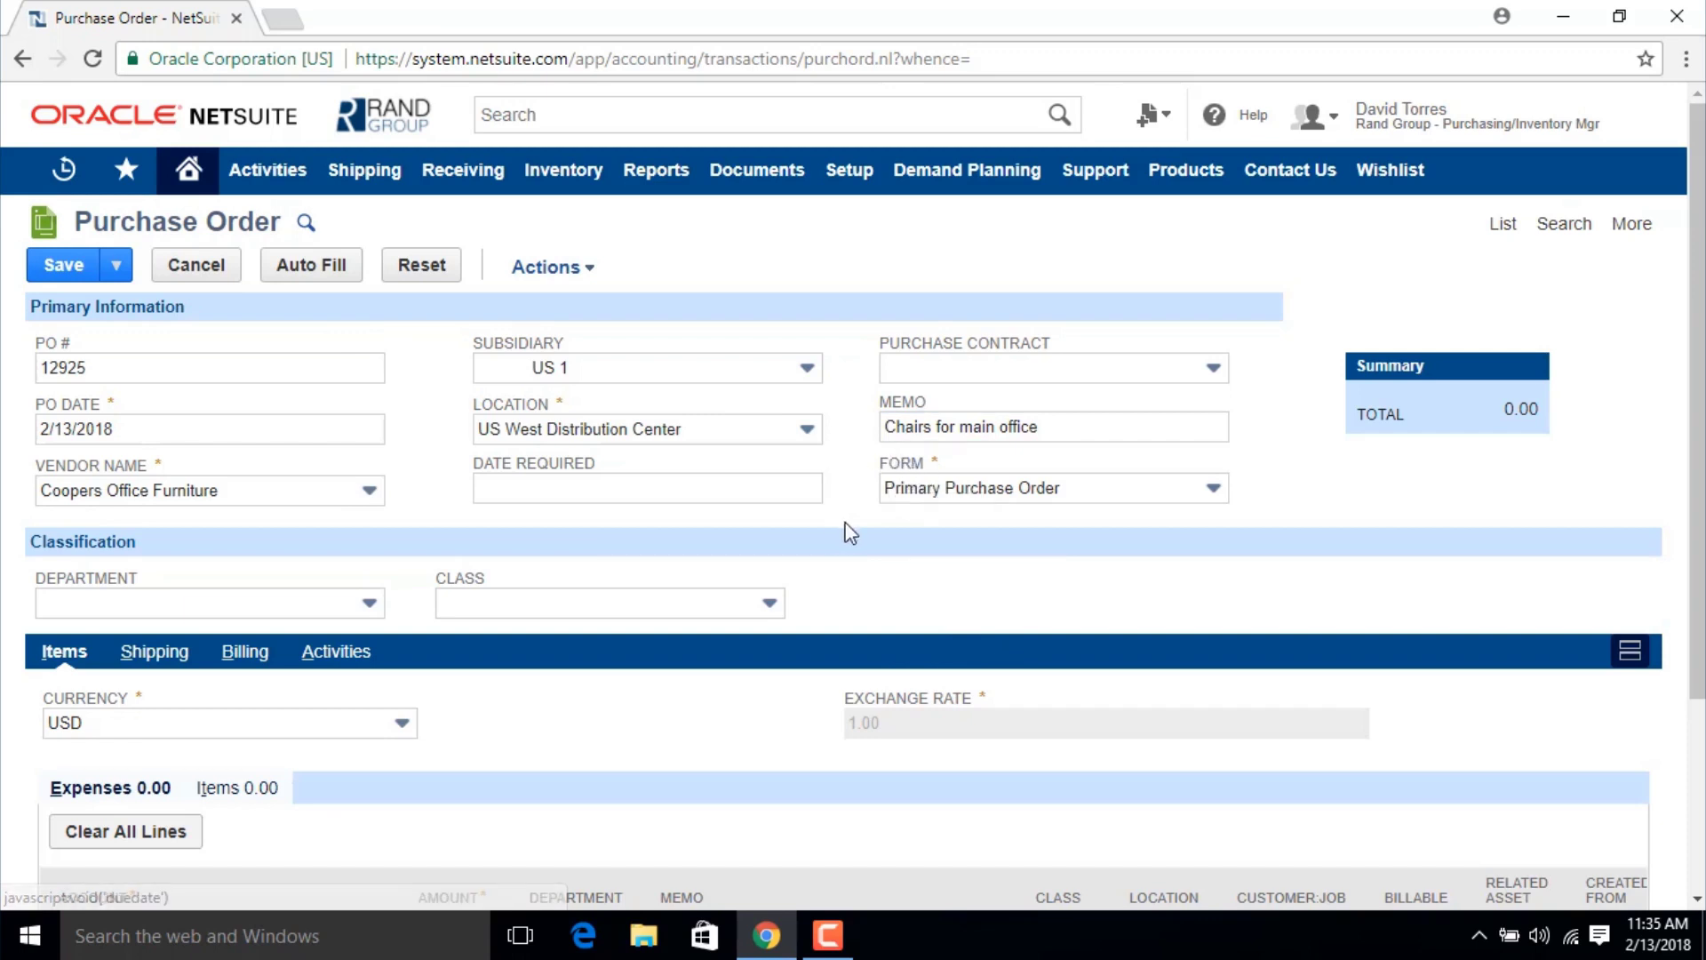
Keep the Primary Purchase Order form and set department Procurement and class Purchasing.
click(951, 495)
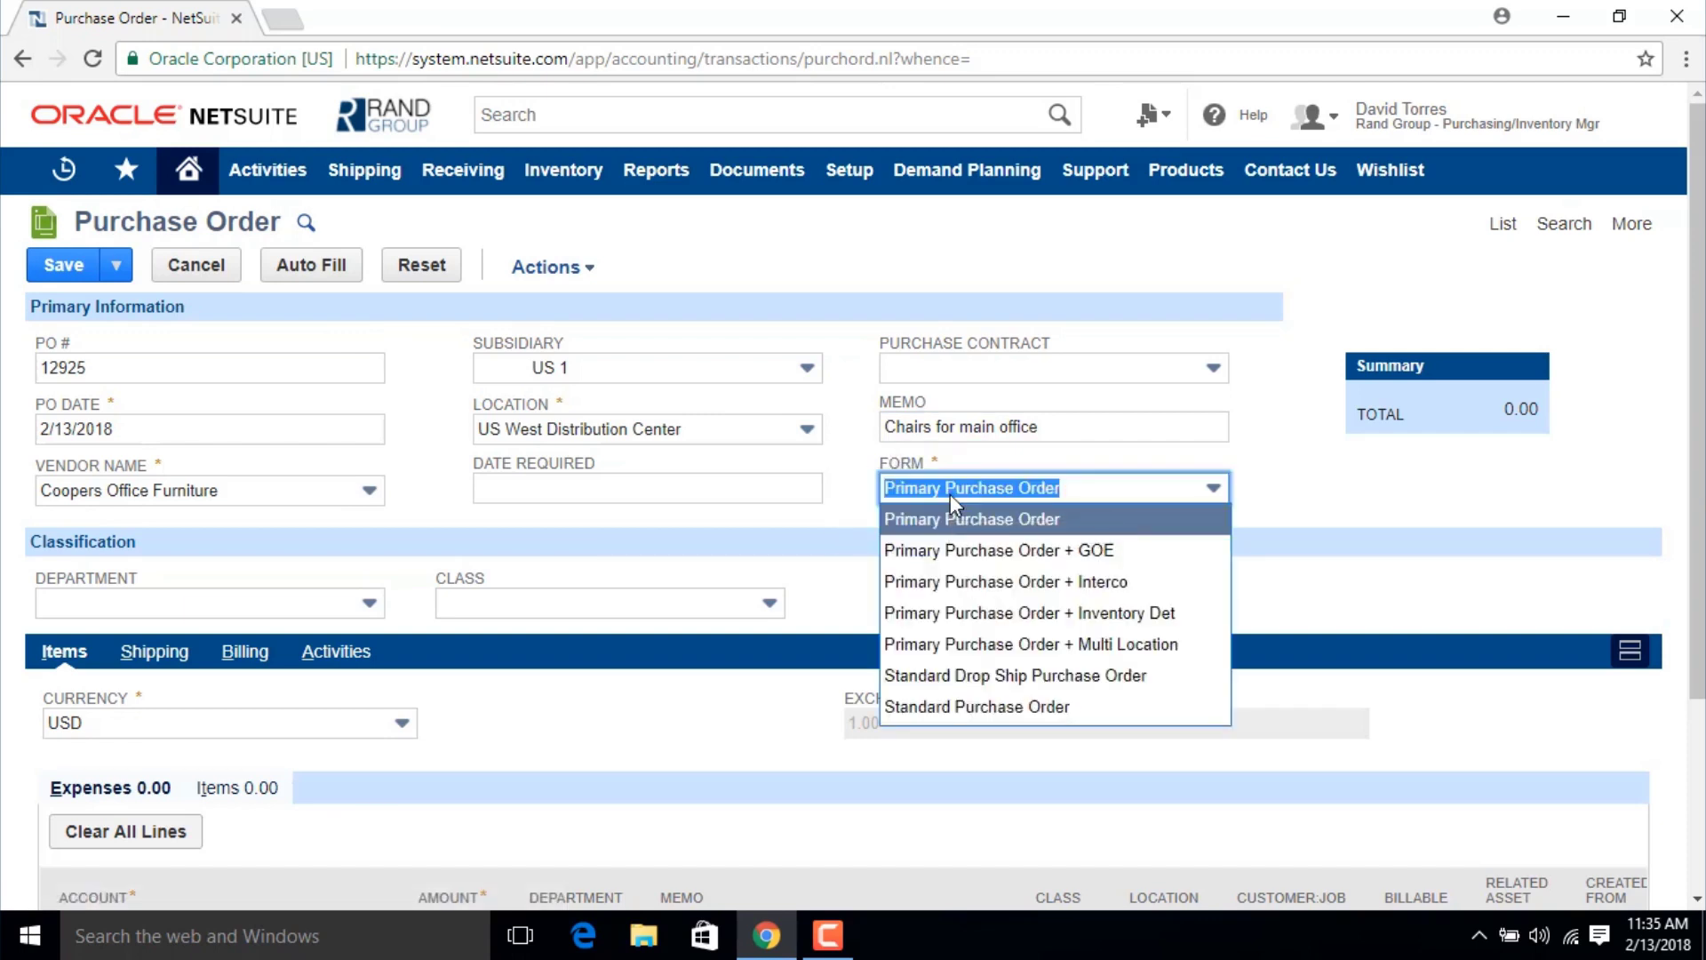
click(949, 520)
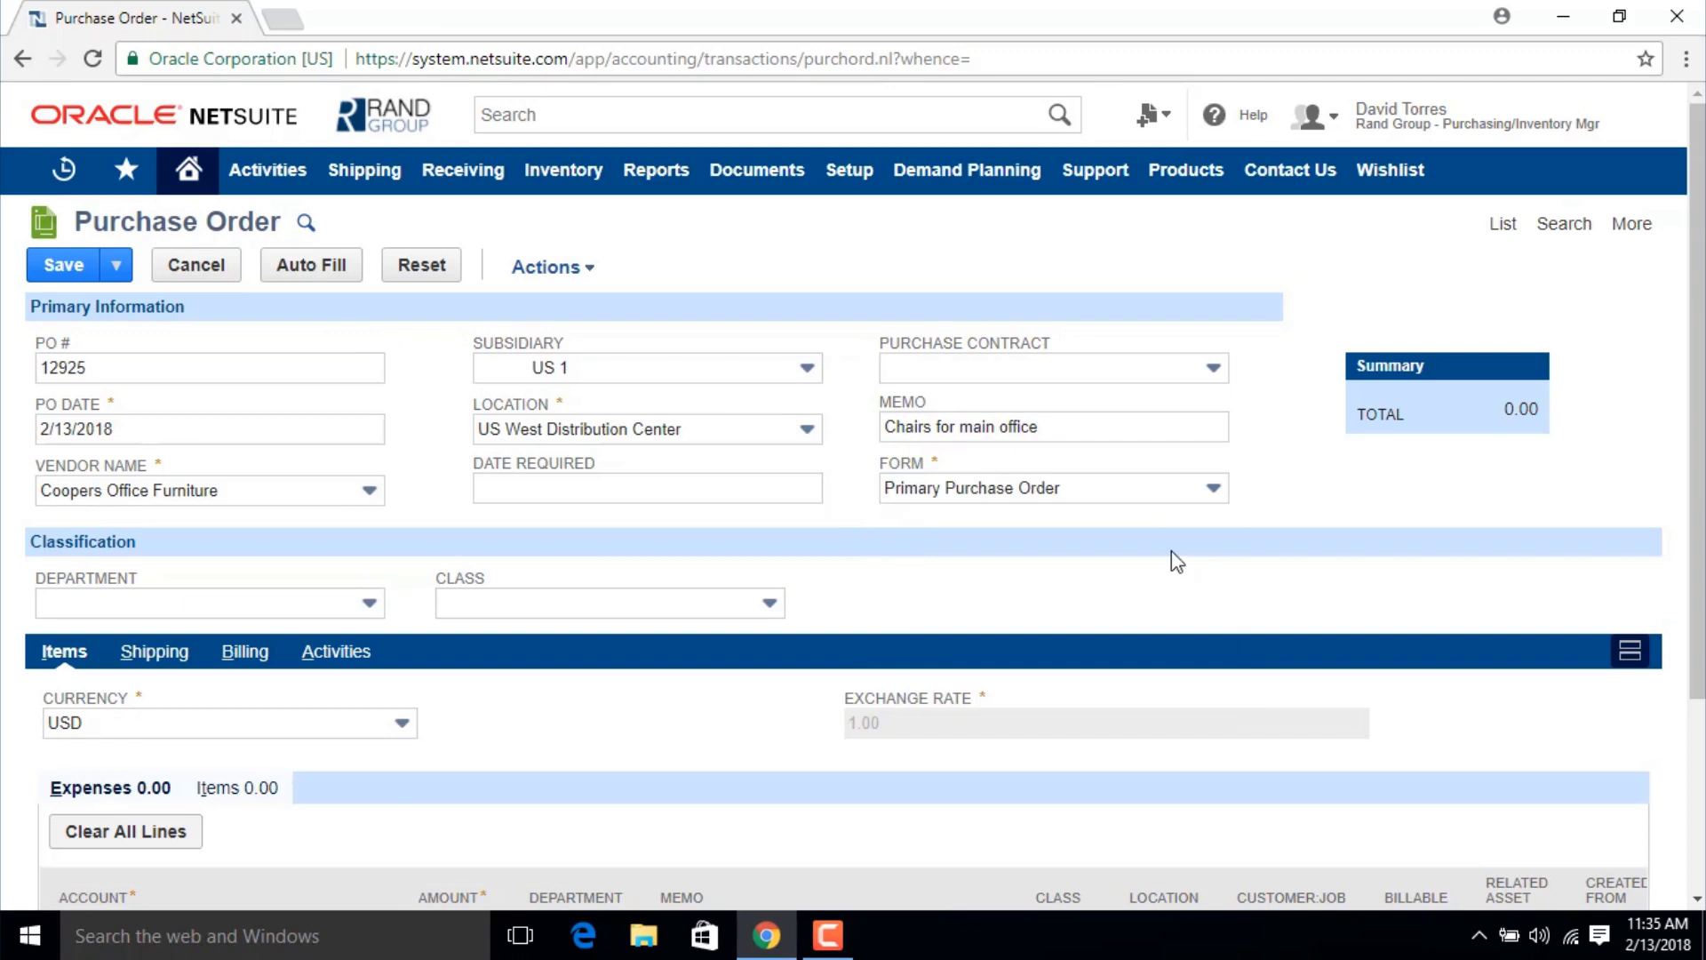
click(370, 606)
text(p)
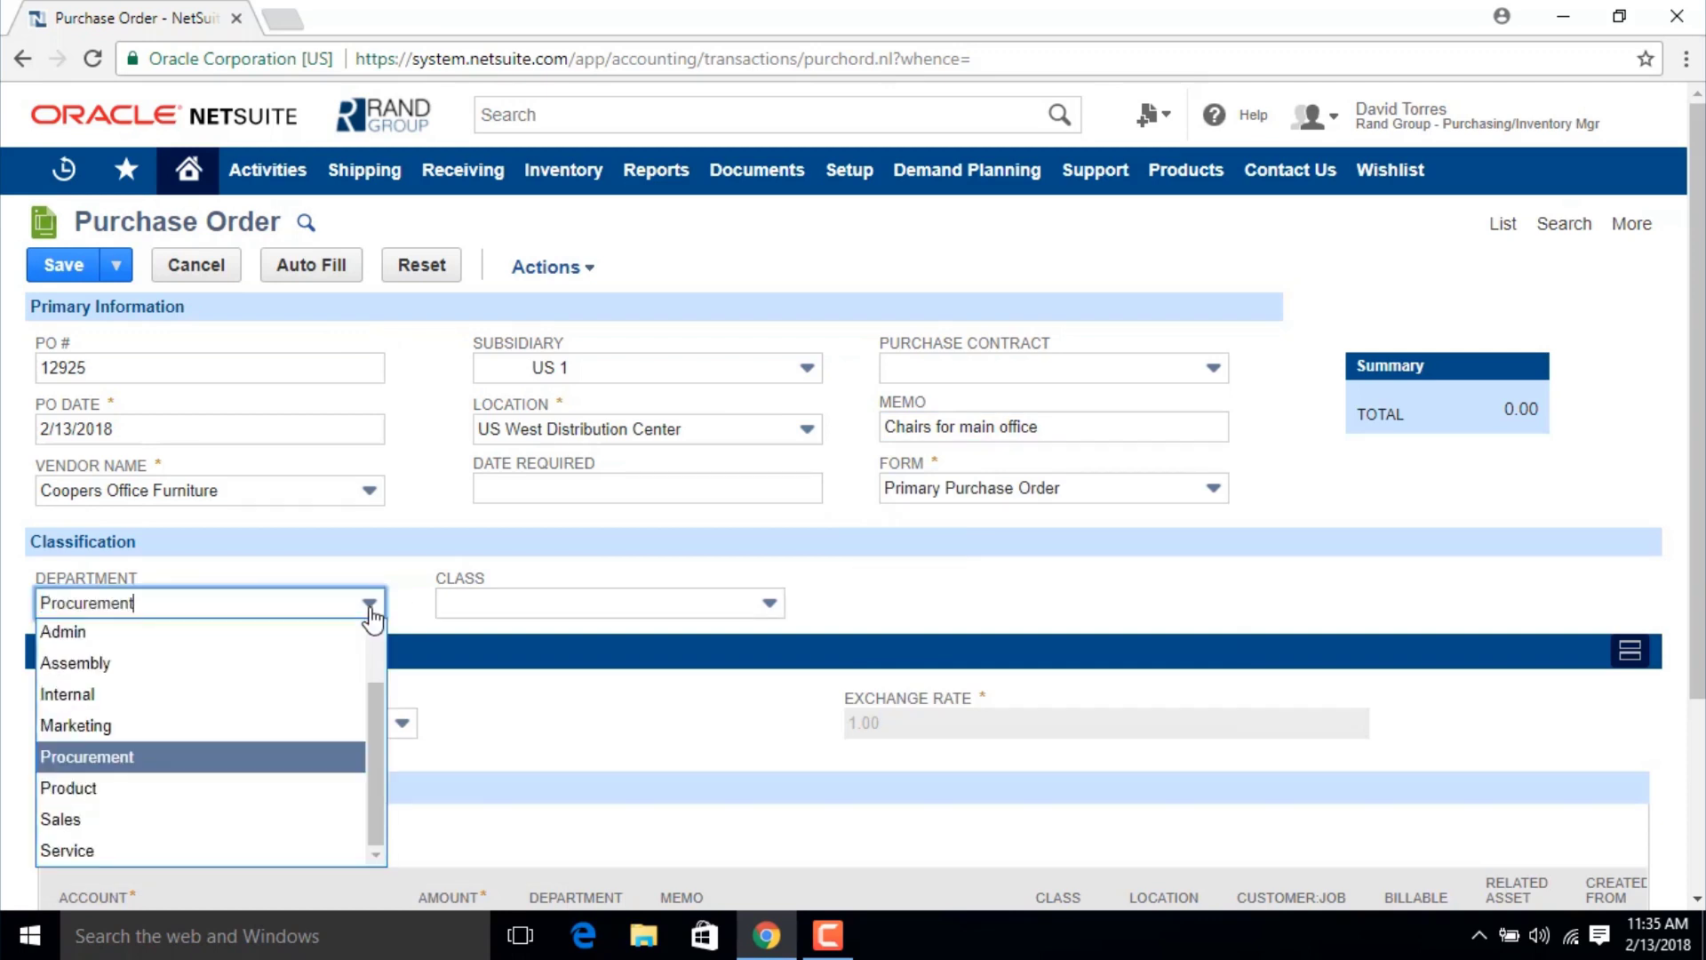
key(Tab)
text(p)
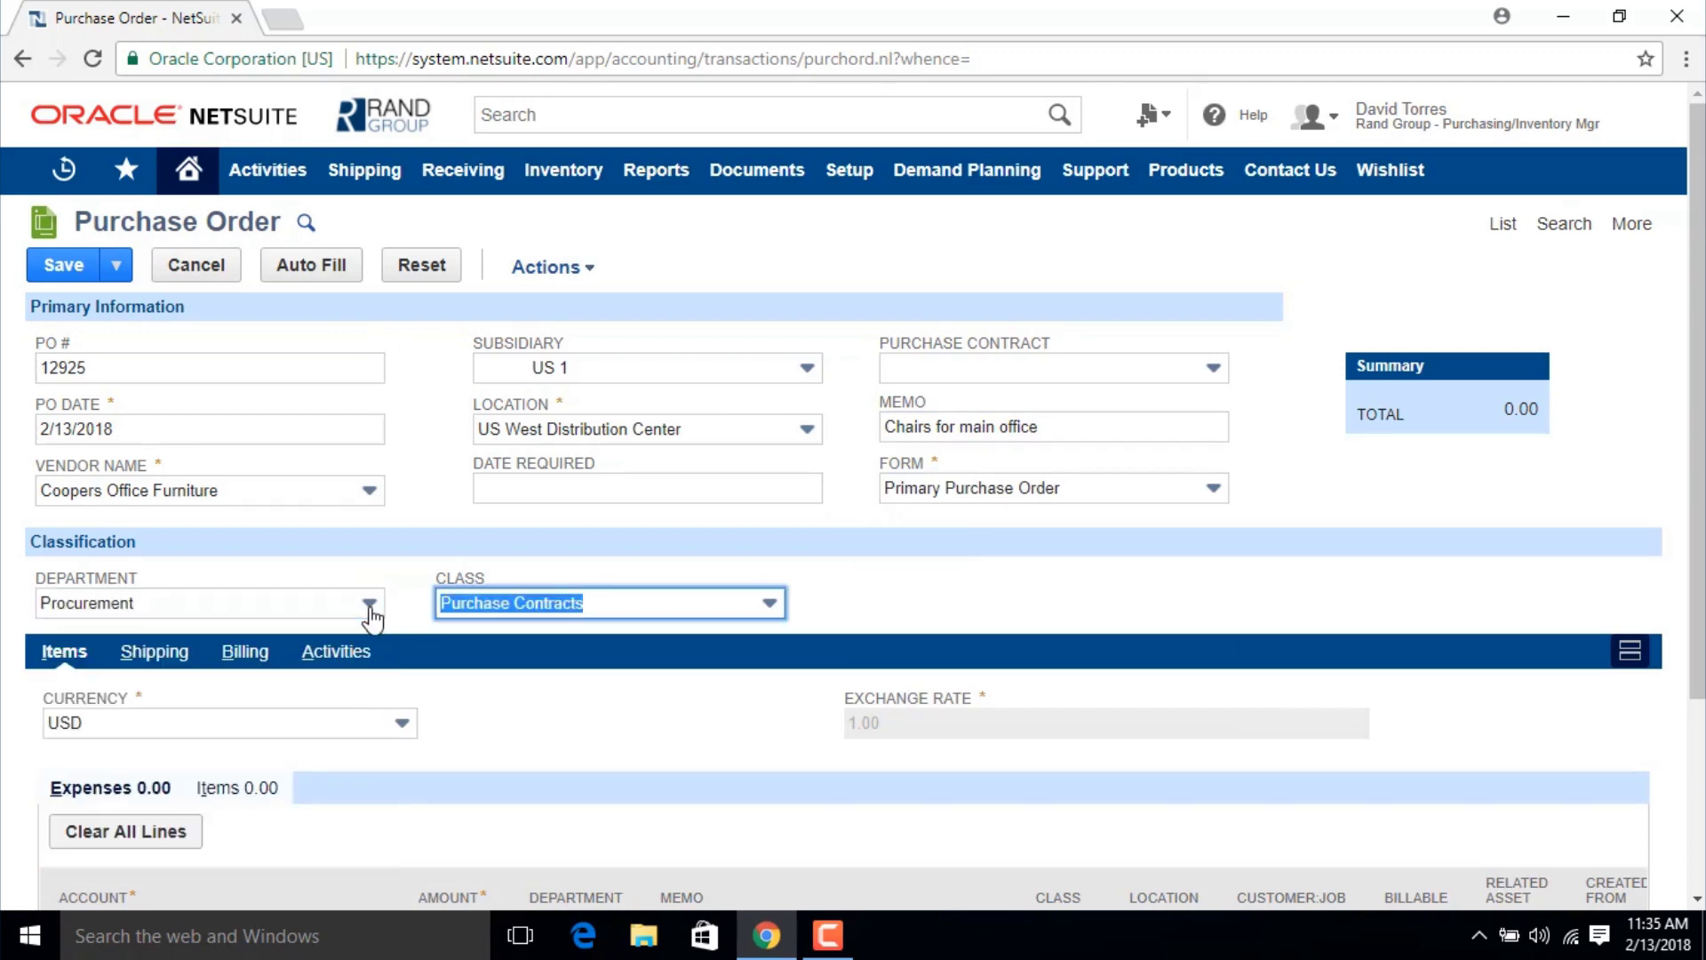
click(767, 602)
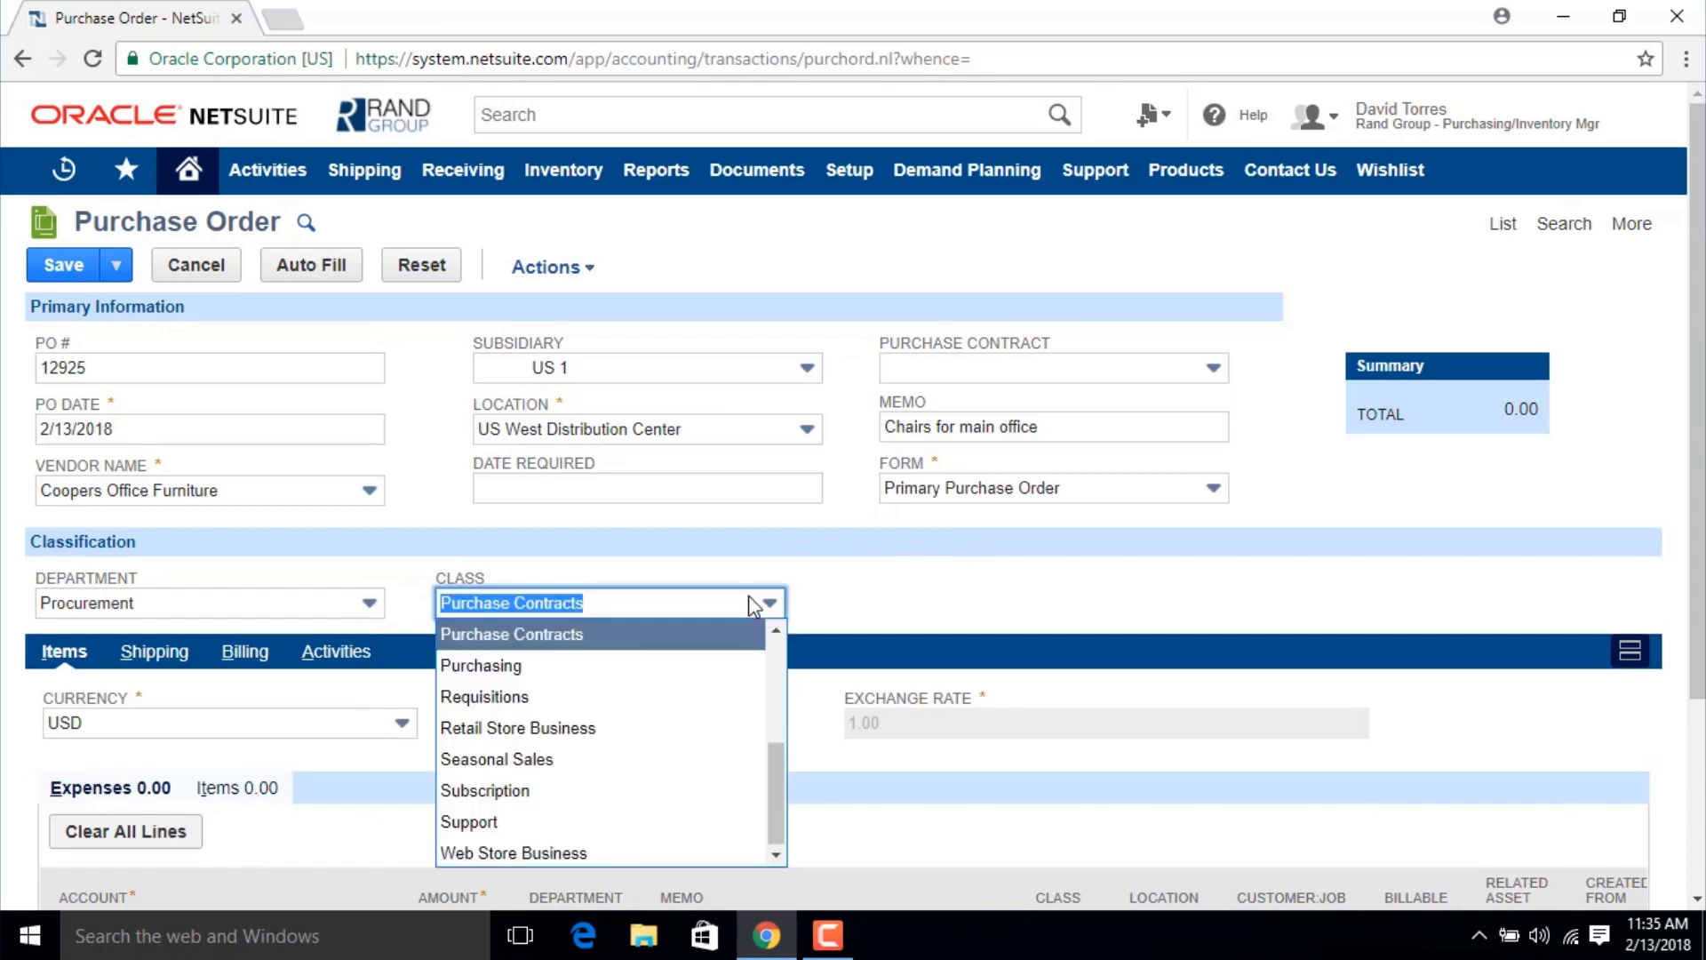
click(696, 675)
Add a Designer Chair item line with quantity 10 at 110.00 each.
scroll(923, 585, down, 3)
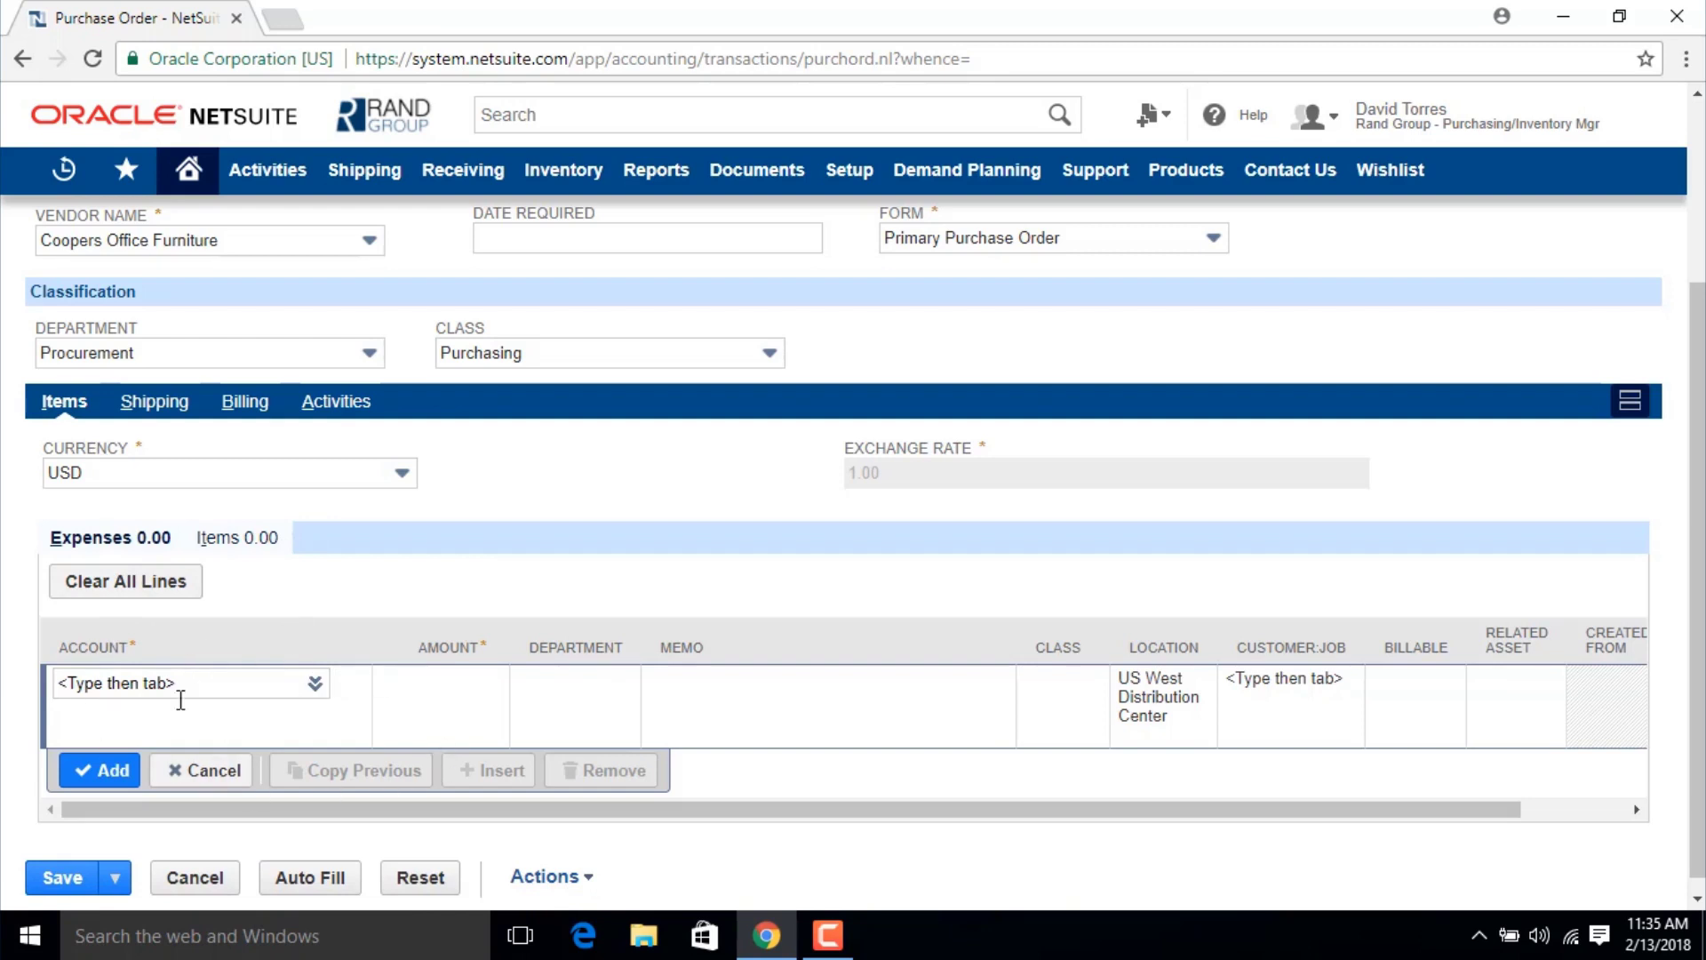
click(220, 533)
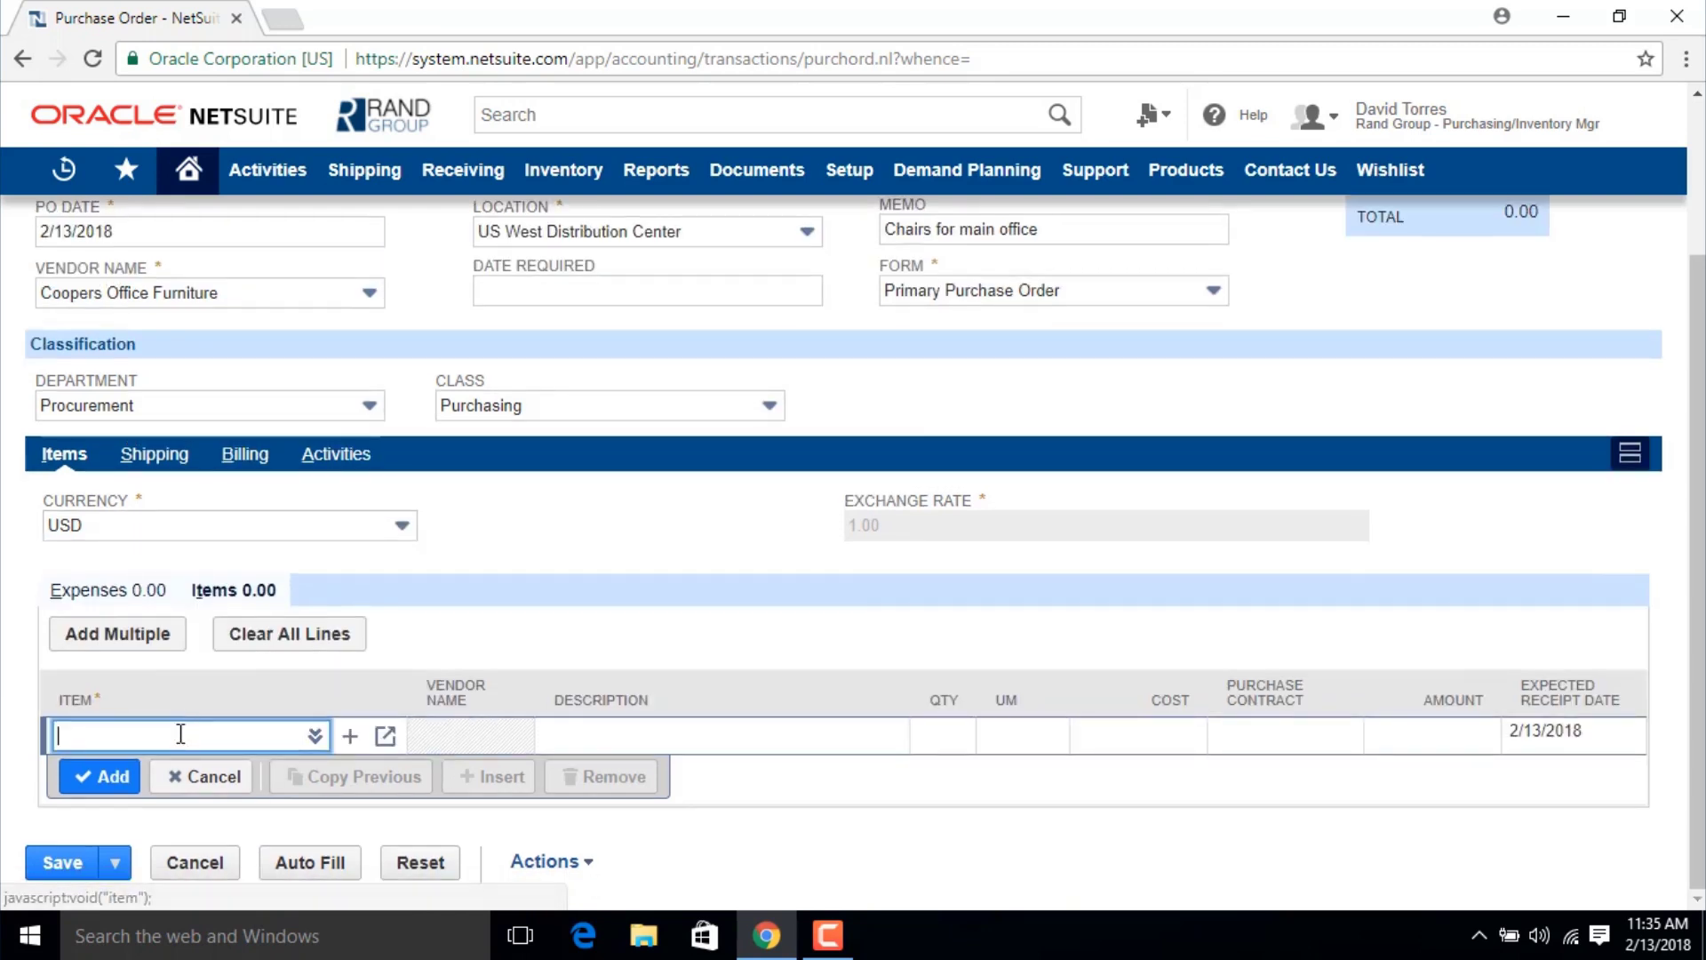
text(desig)
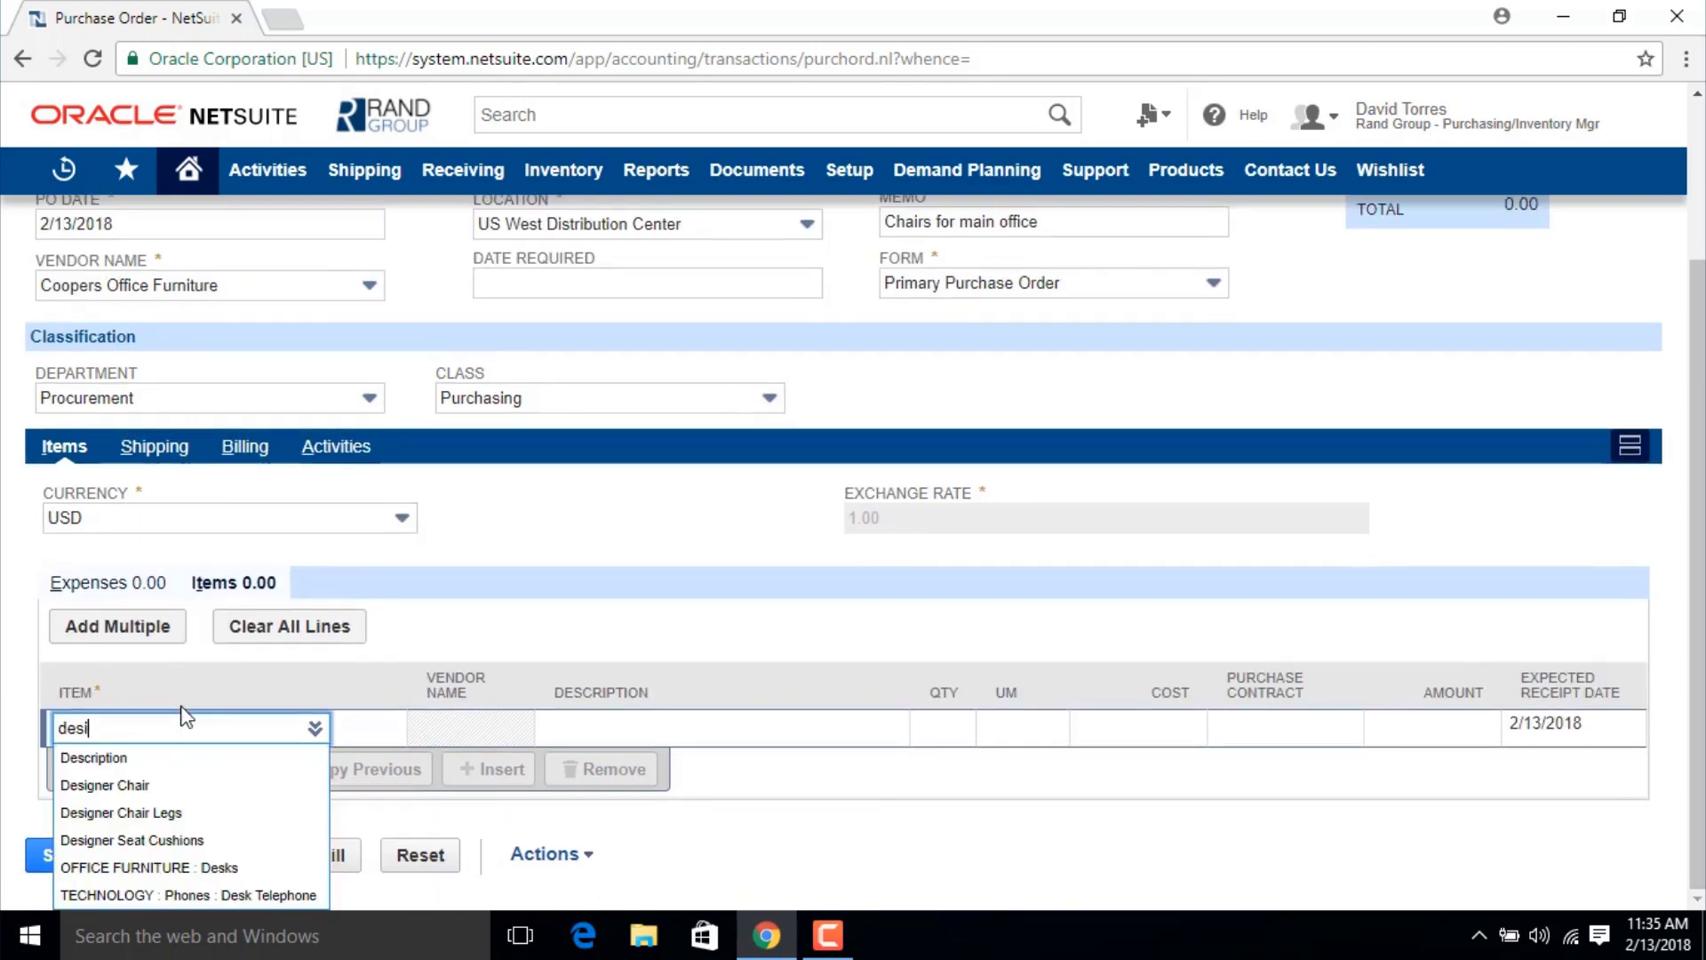
click(109, 765)
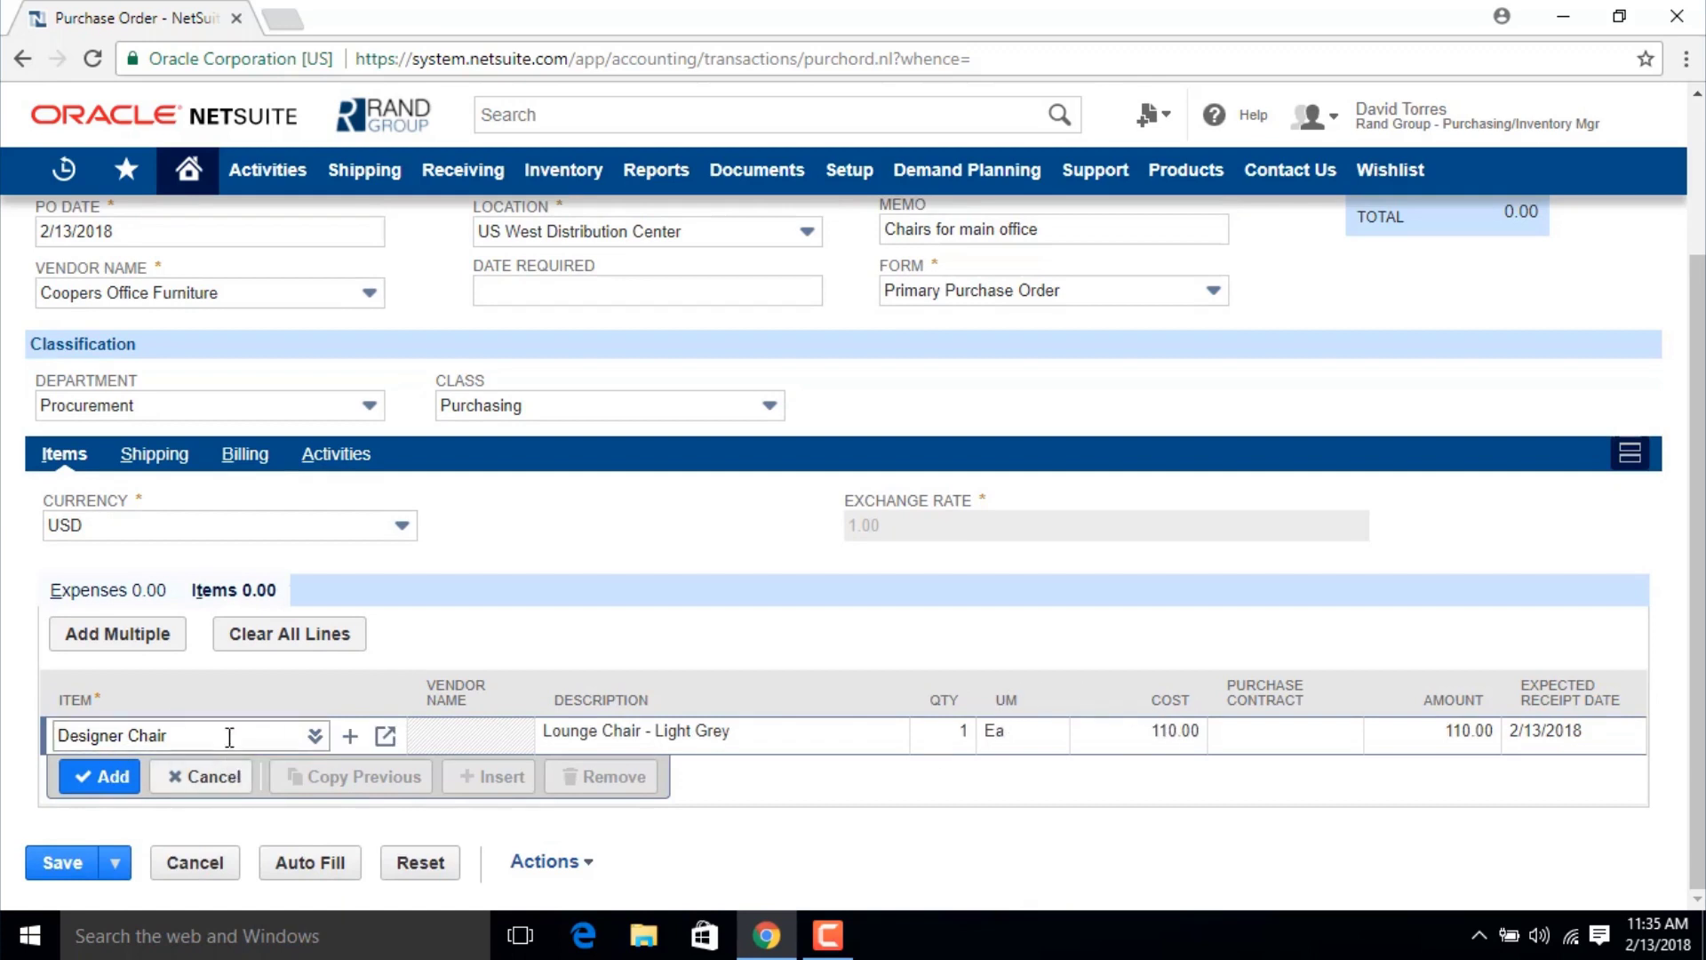
click(960, 730)
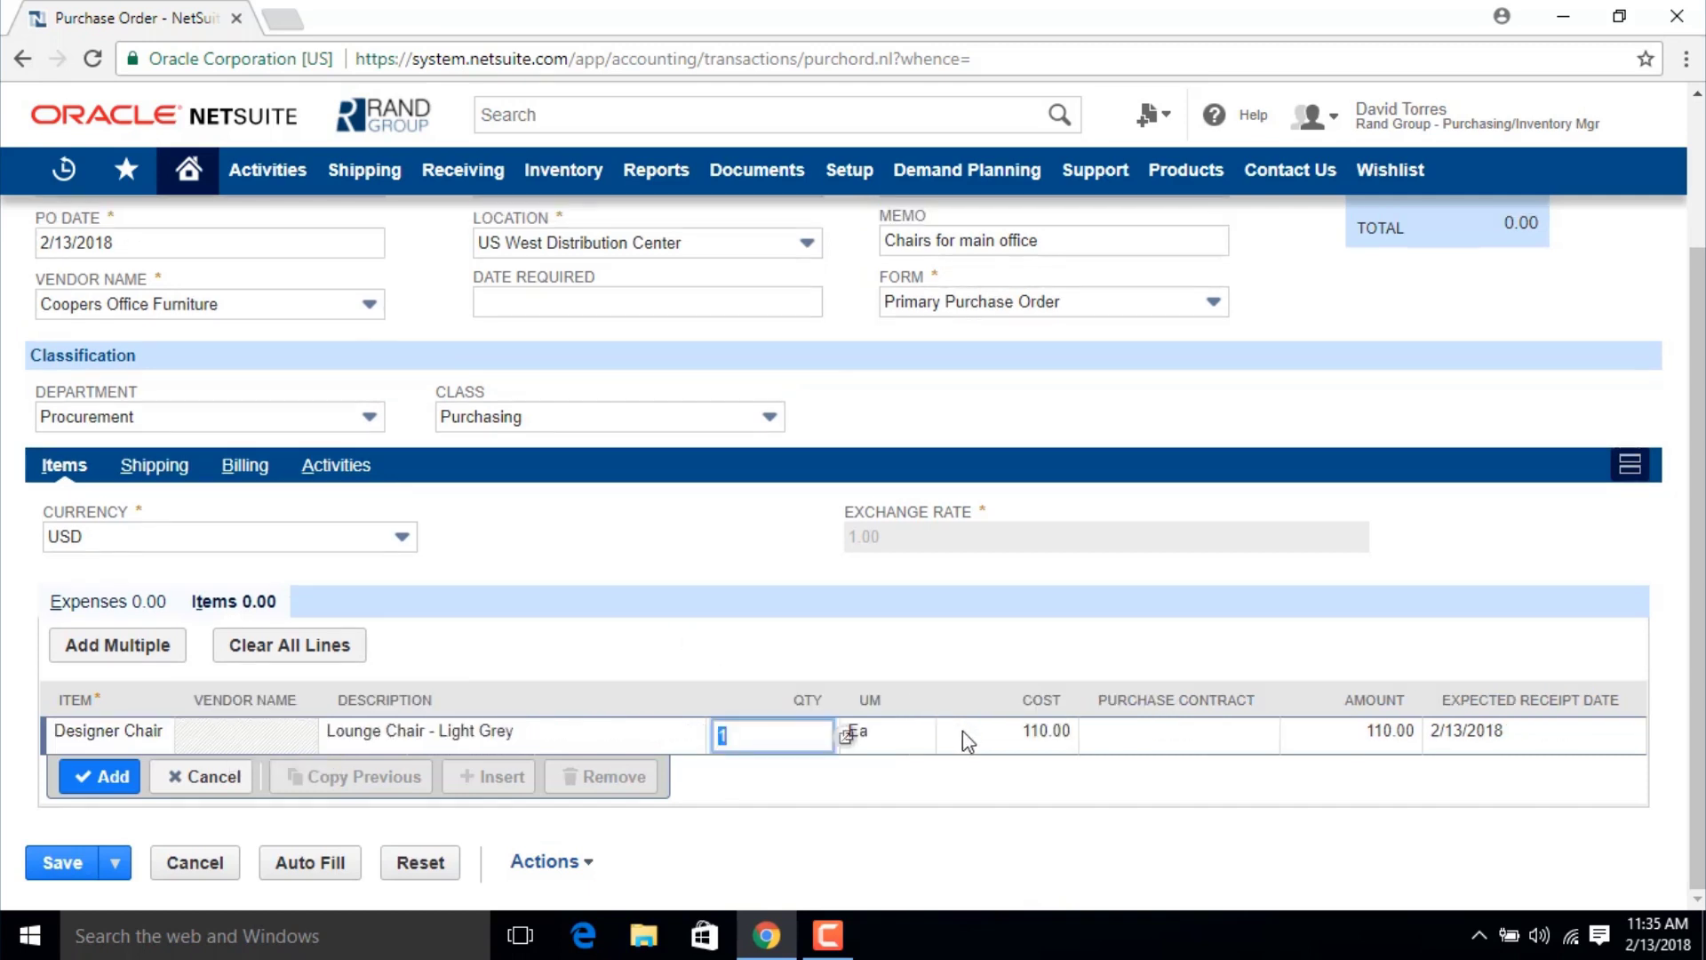
text(10)
click(740, 662)
Set the chair line's expected receipt date to 2/27/2018 and commit the line.
click(1462, 749)
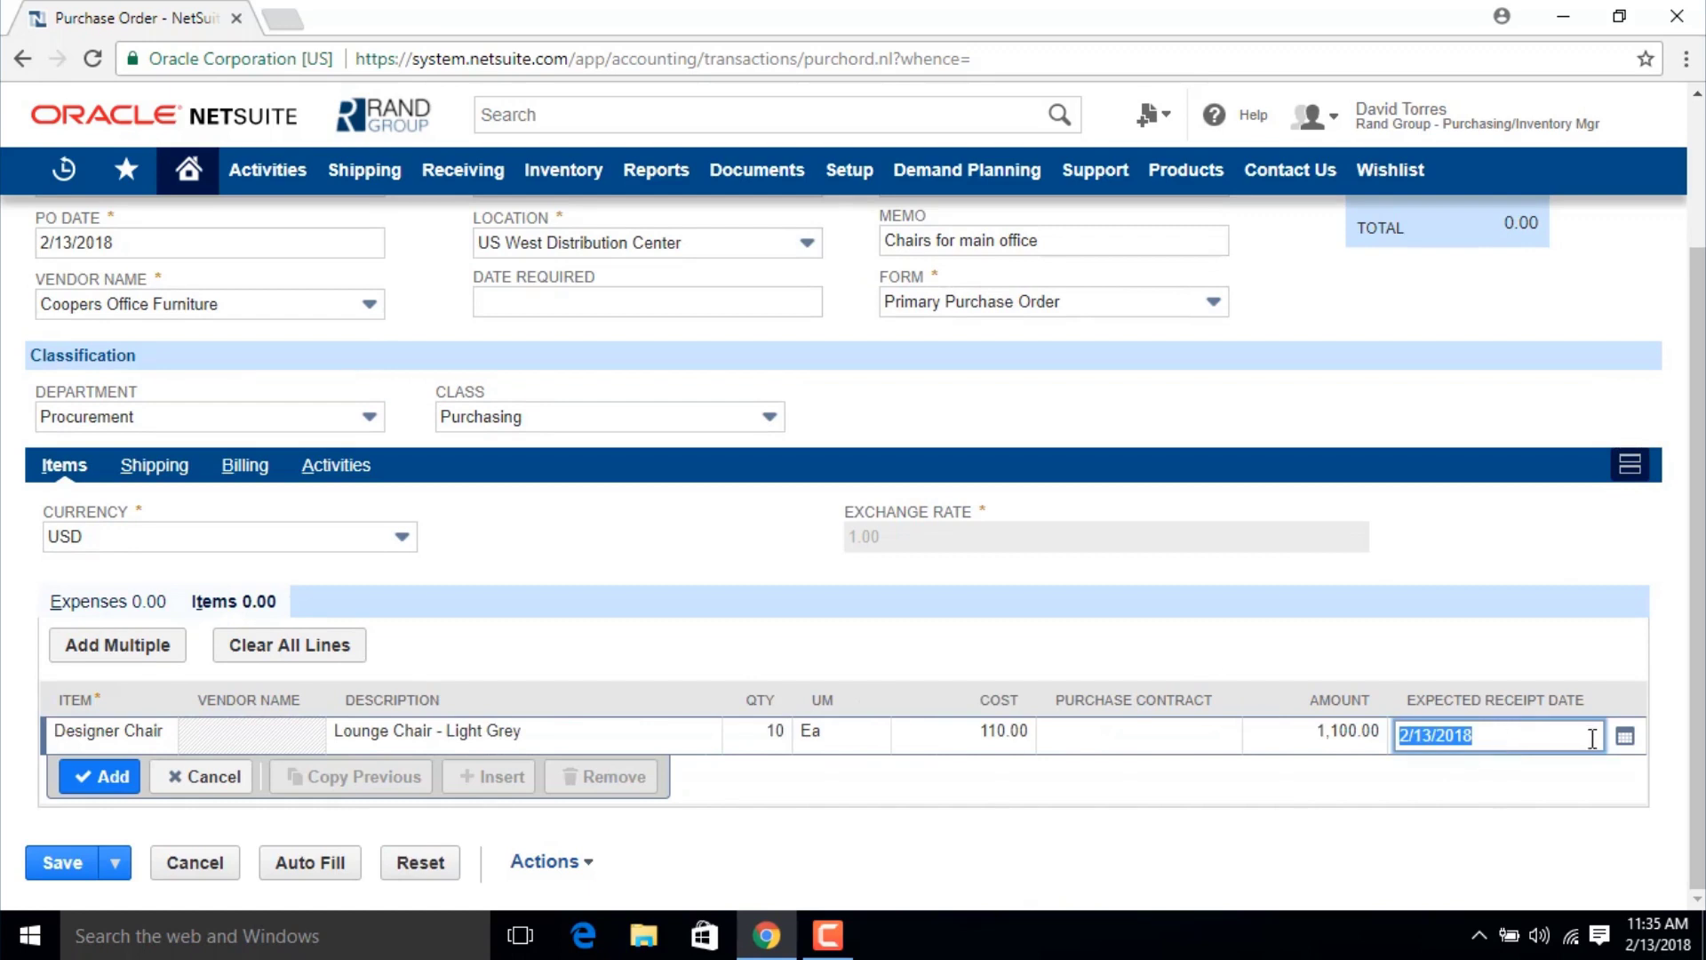
click(1623, 736)
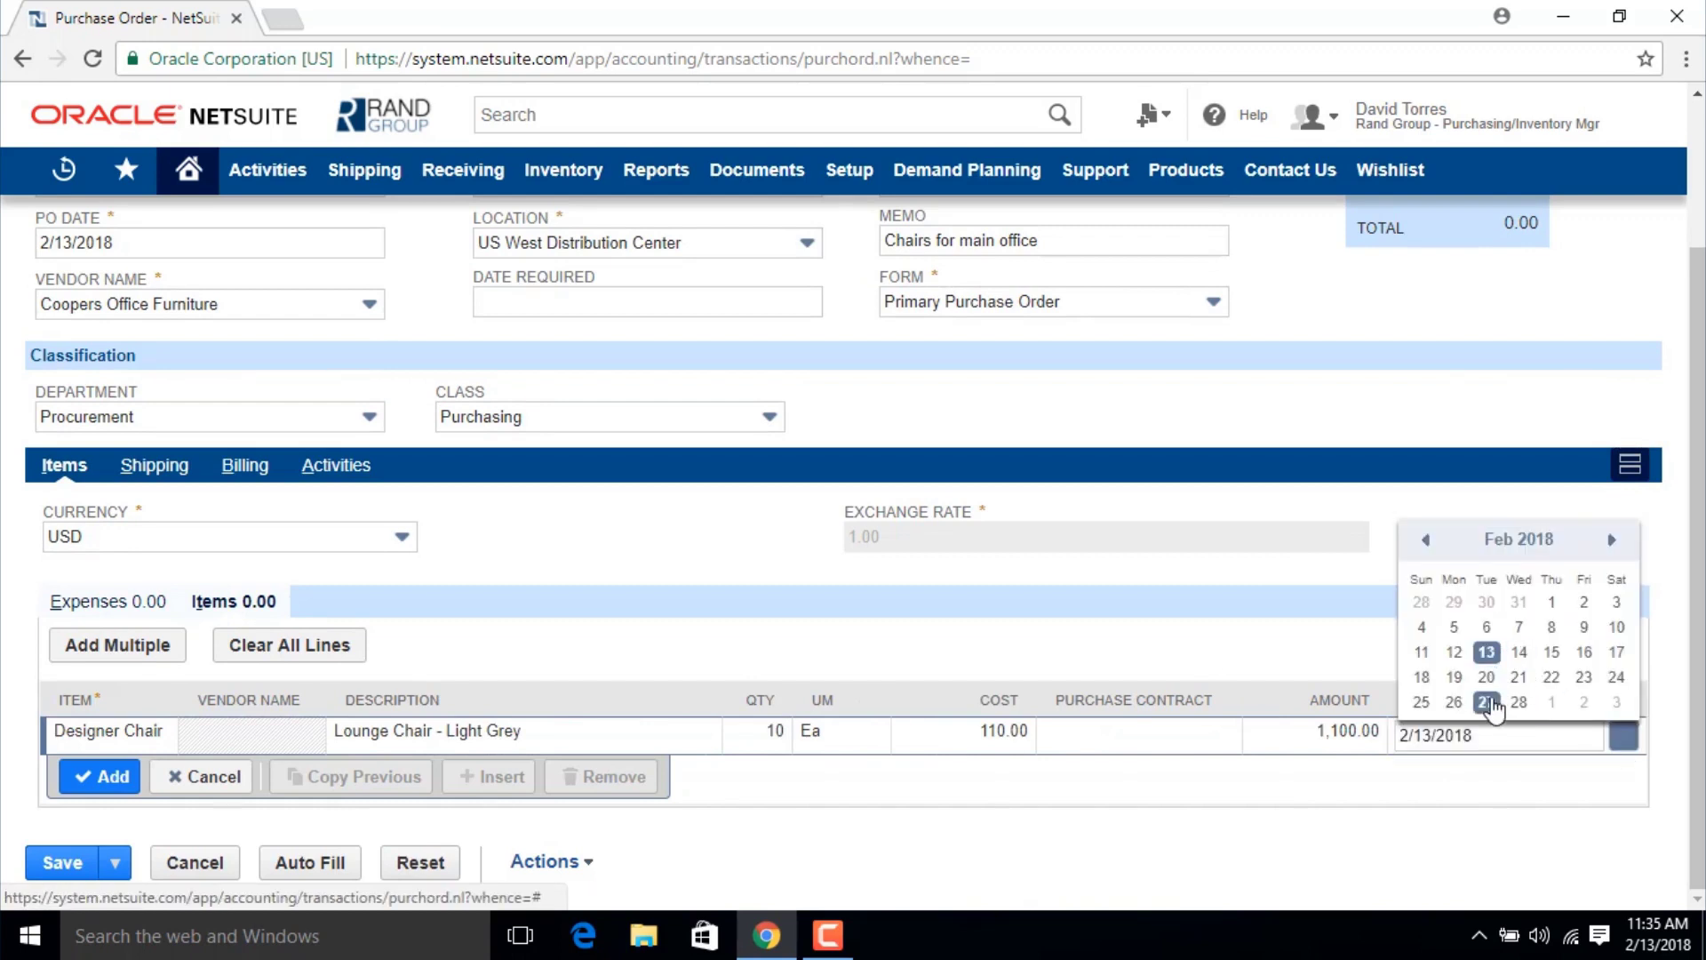
click(1486, 701)
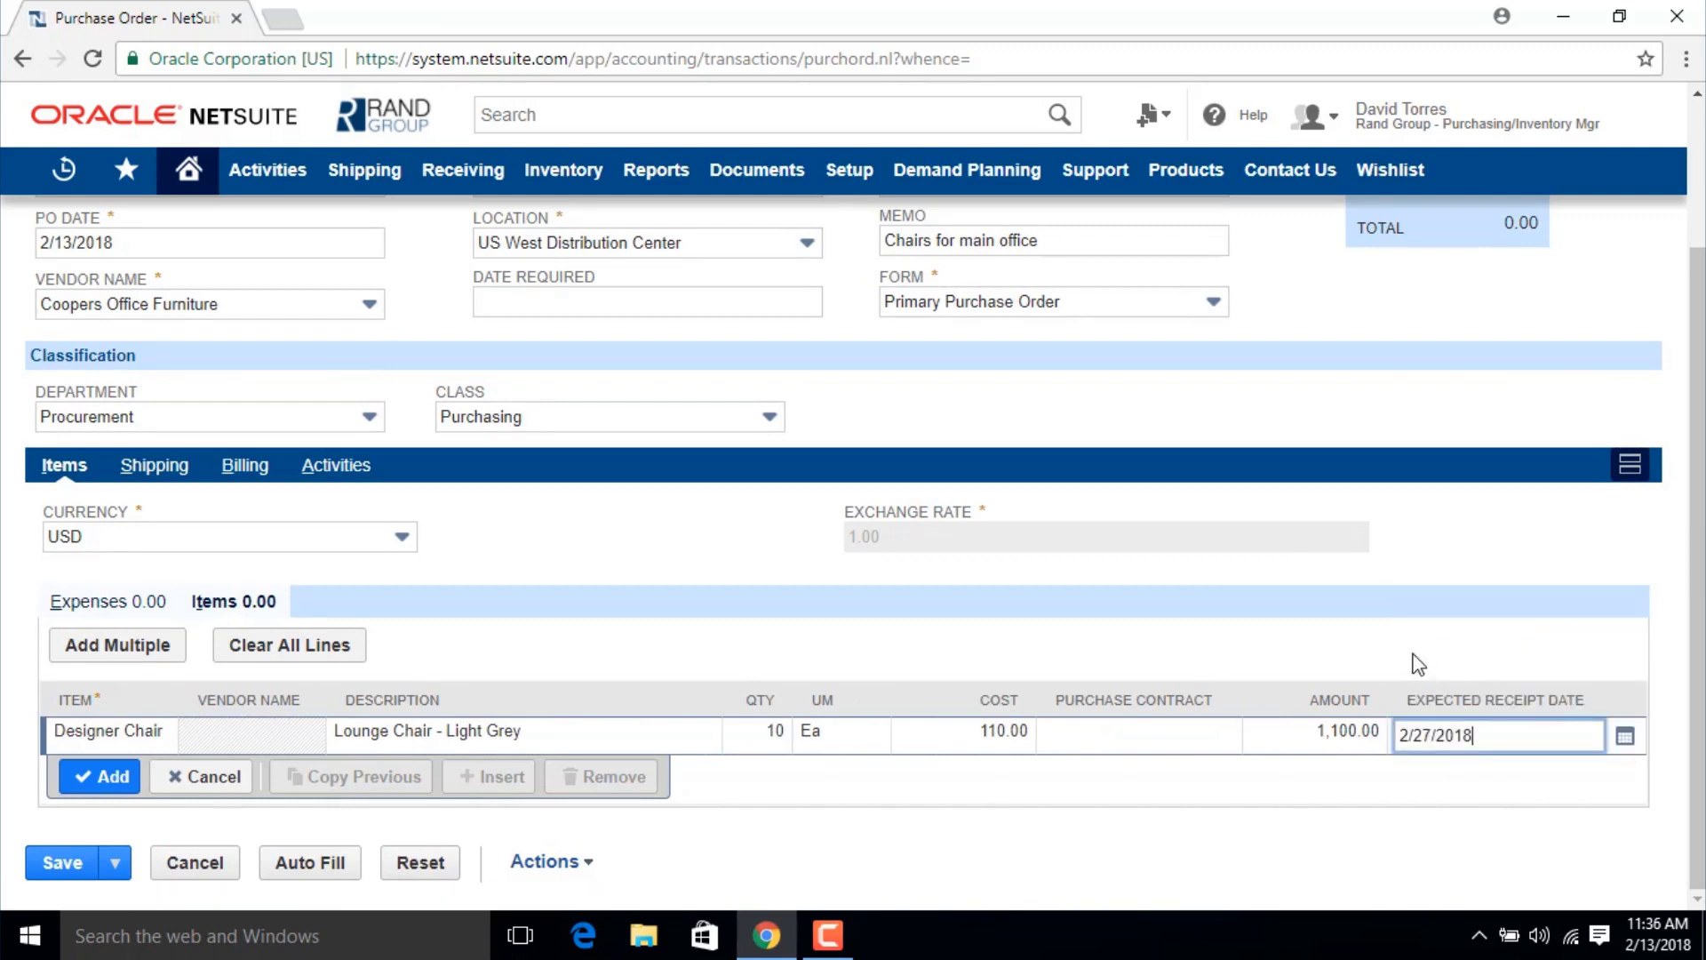
click(102, 776)
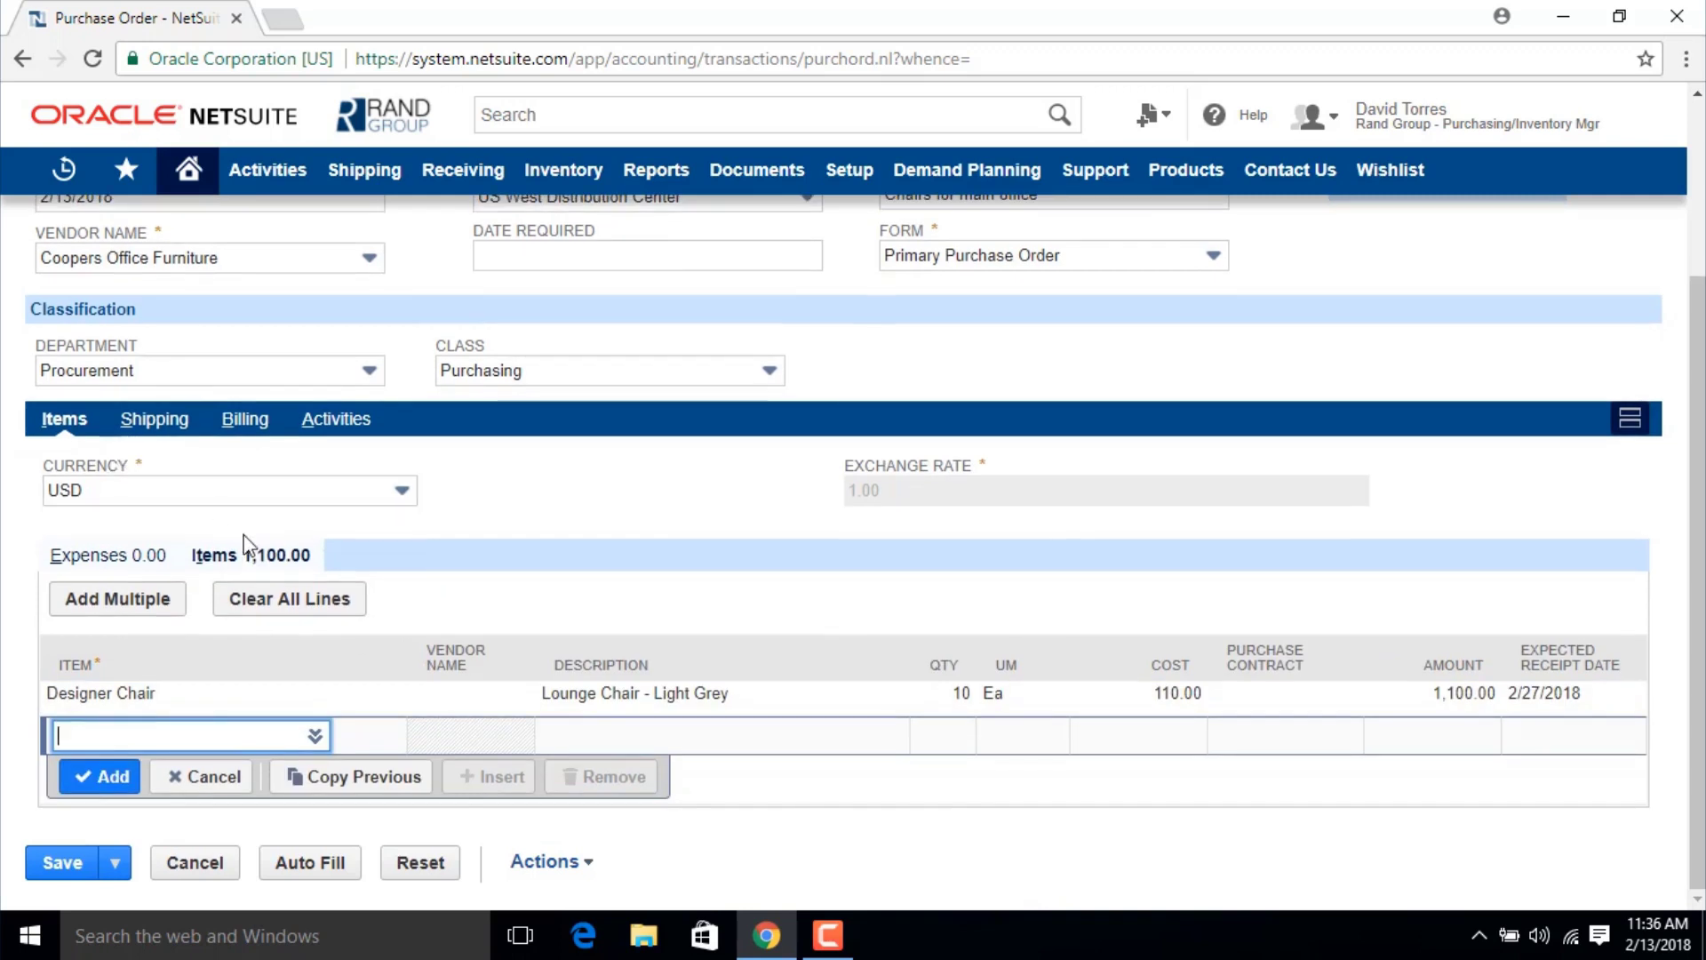
Review the Shipping, Billing and Activities subtabs, then save PO 12925 as Pending Receipt.
scroll(251, 554, up, 1)
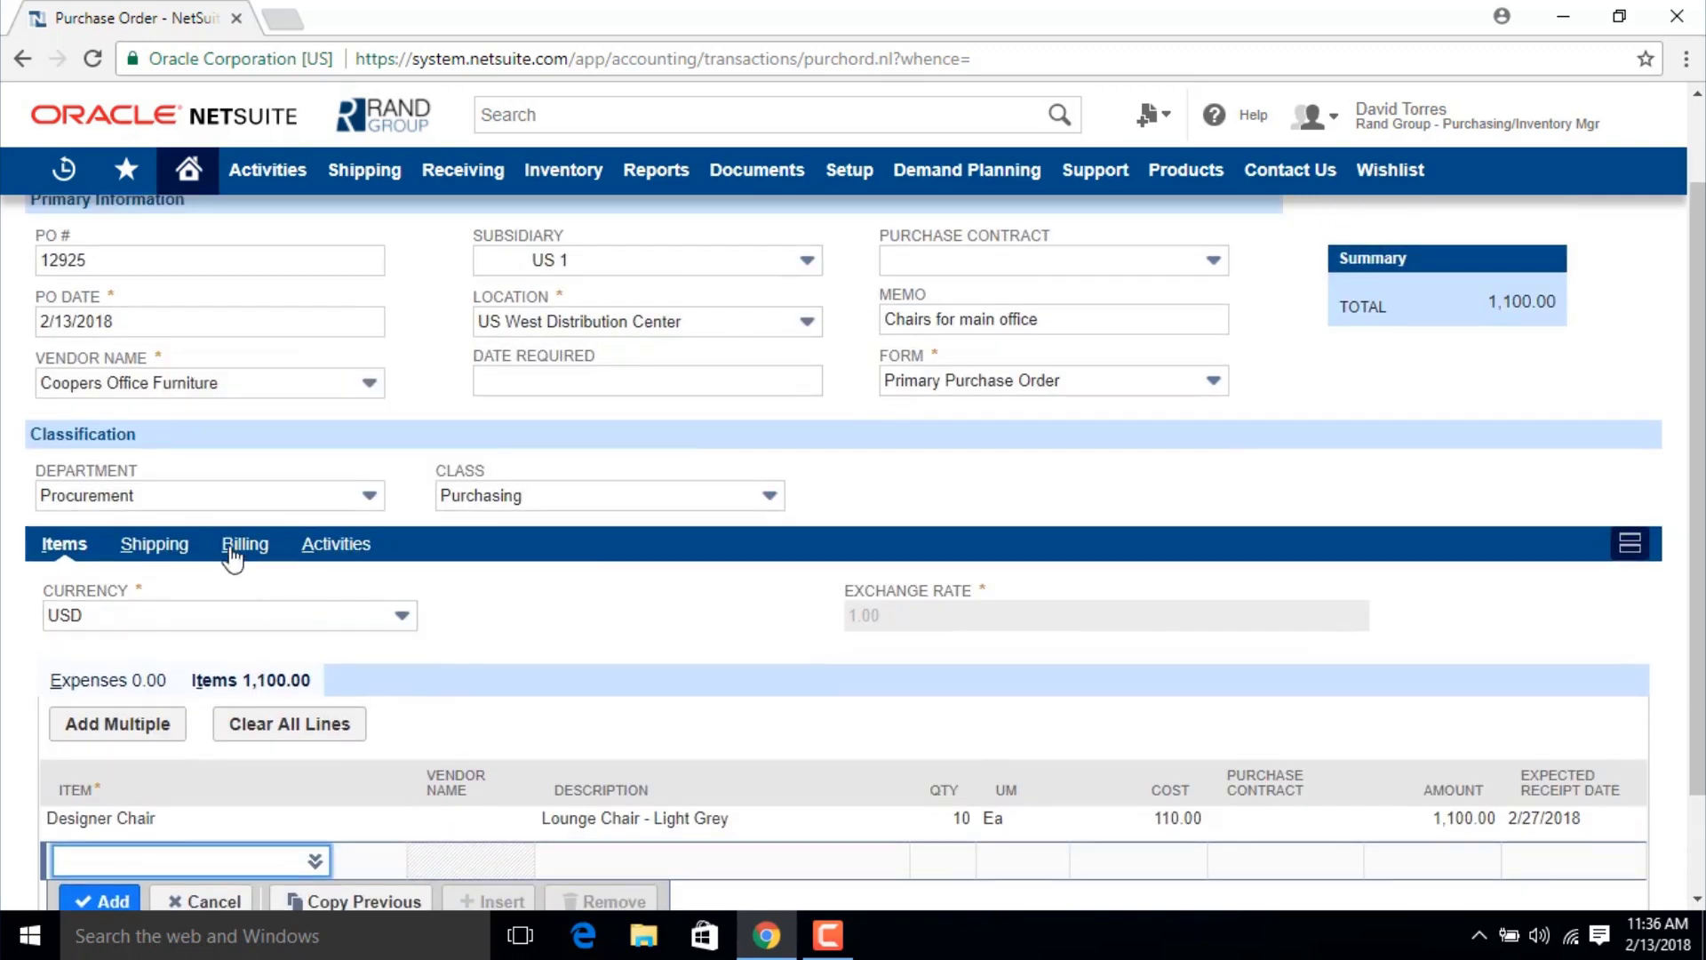
click(161, 556)
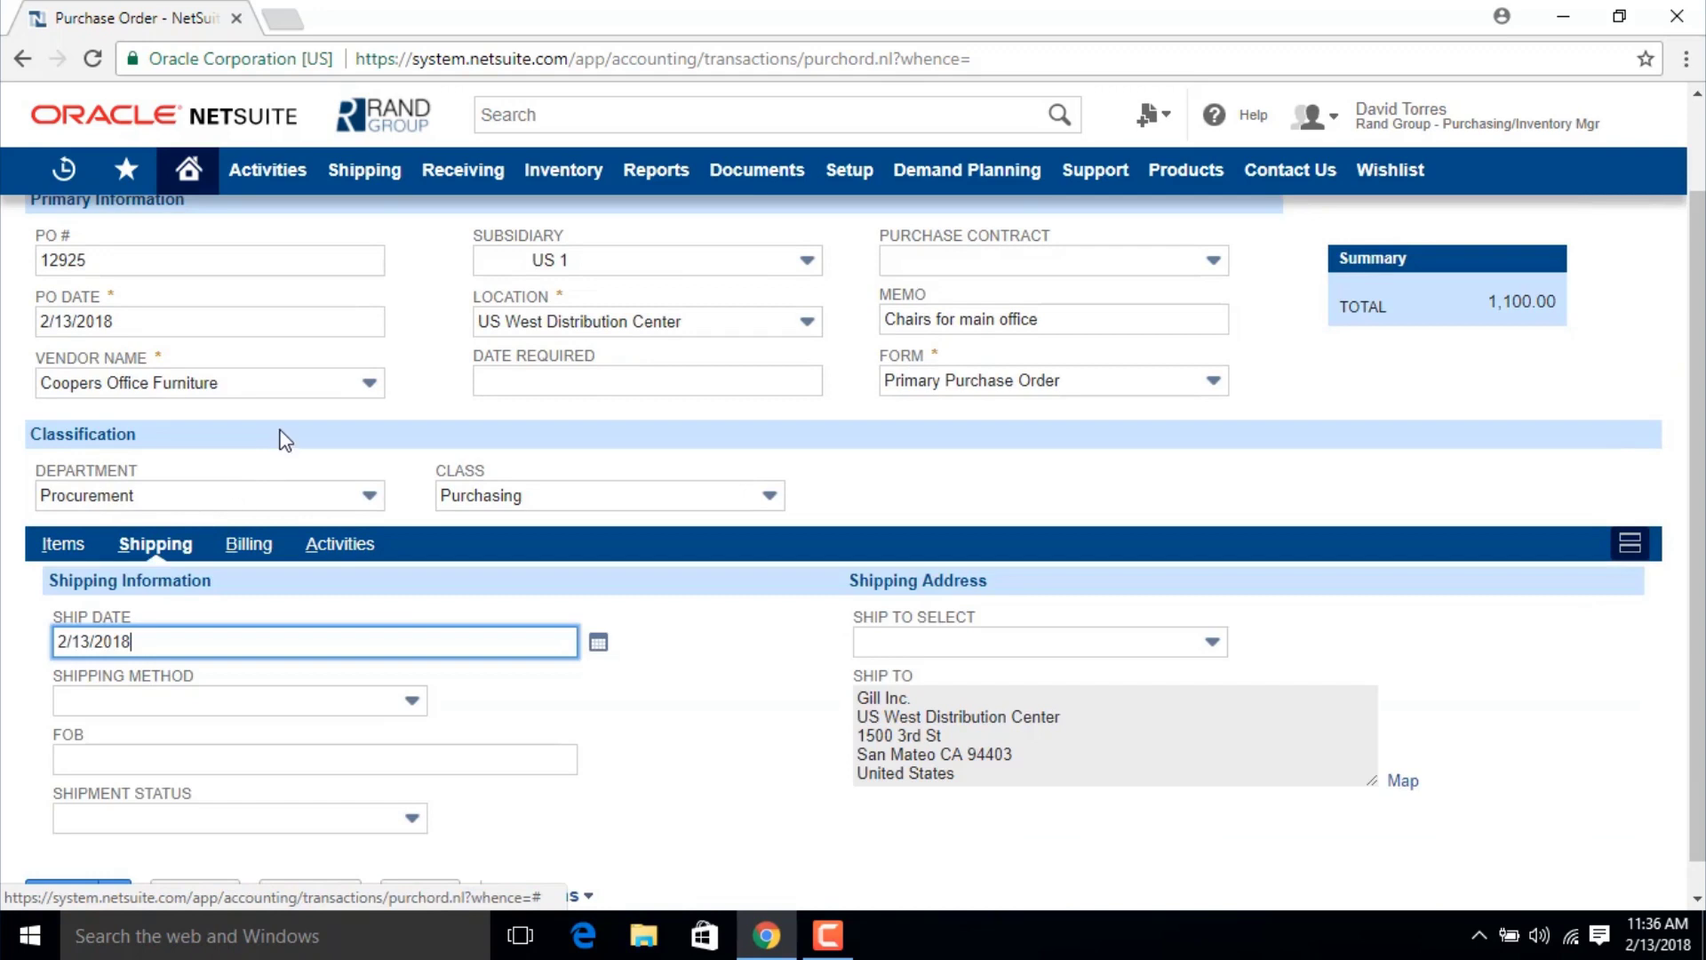
click(249, 546)
click(360, 560)
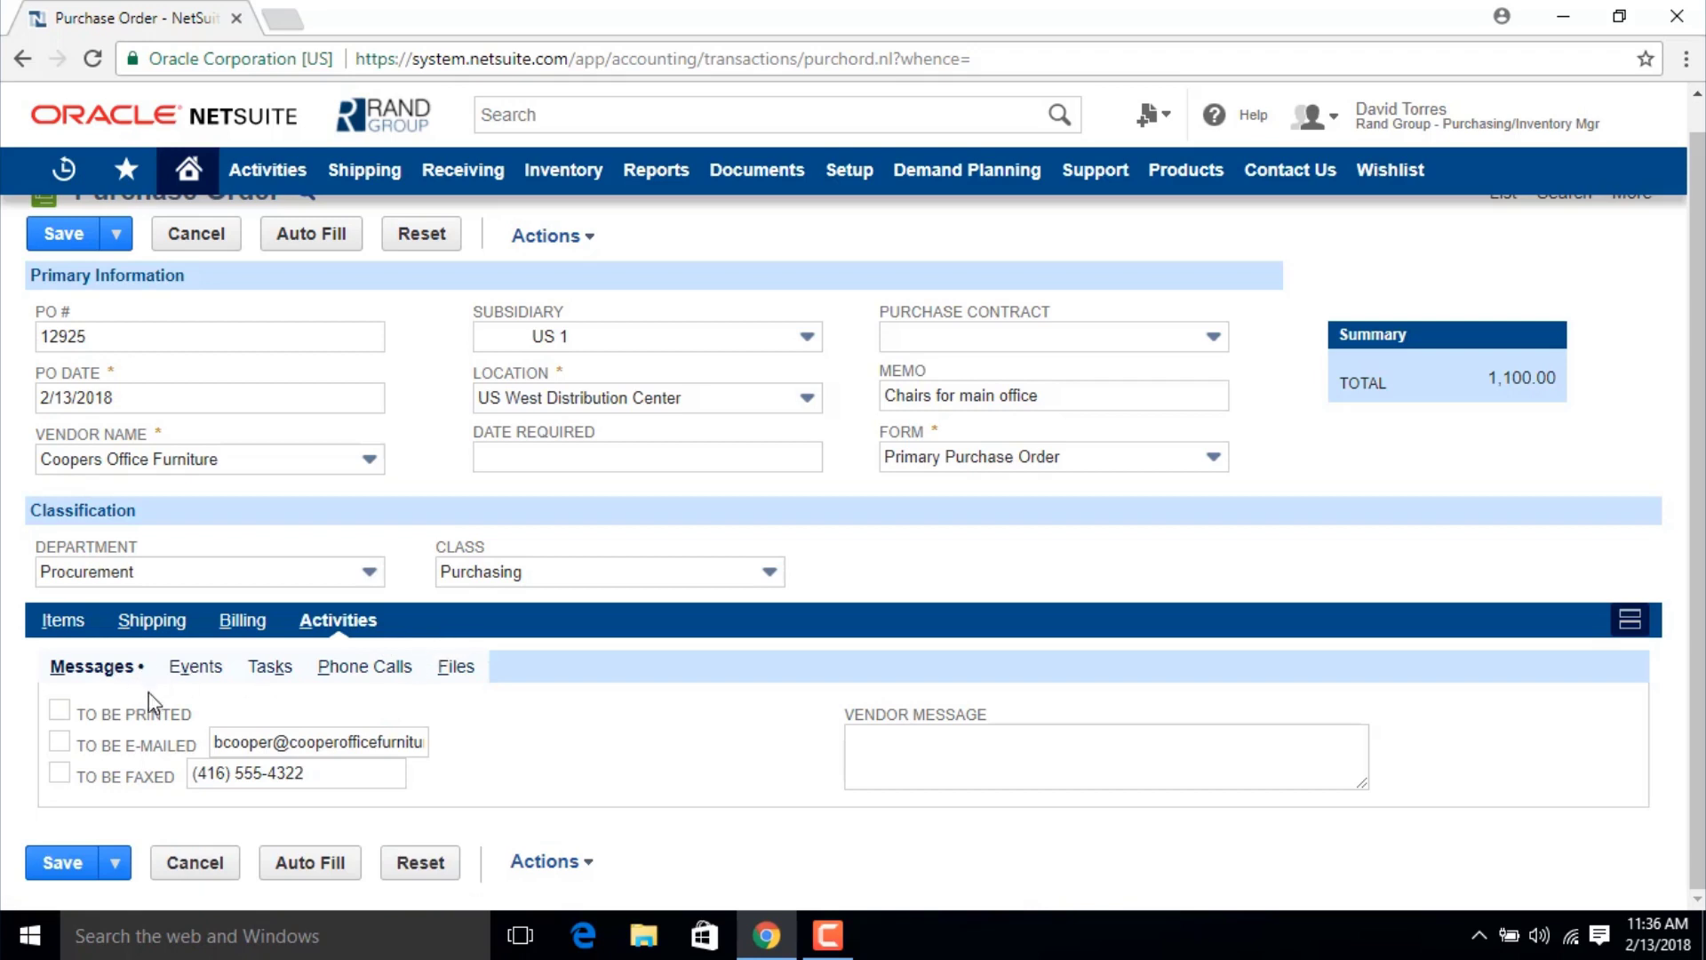
click(134, 713)
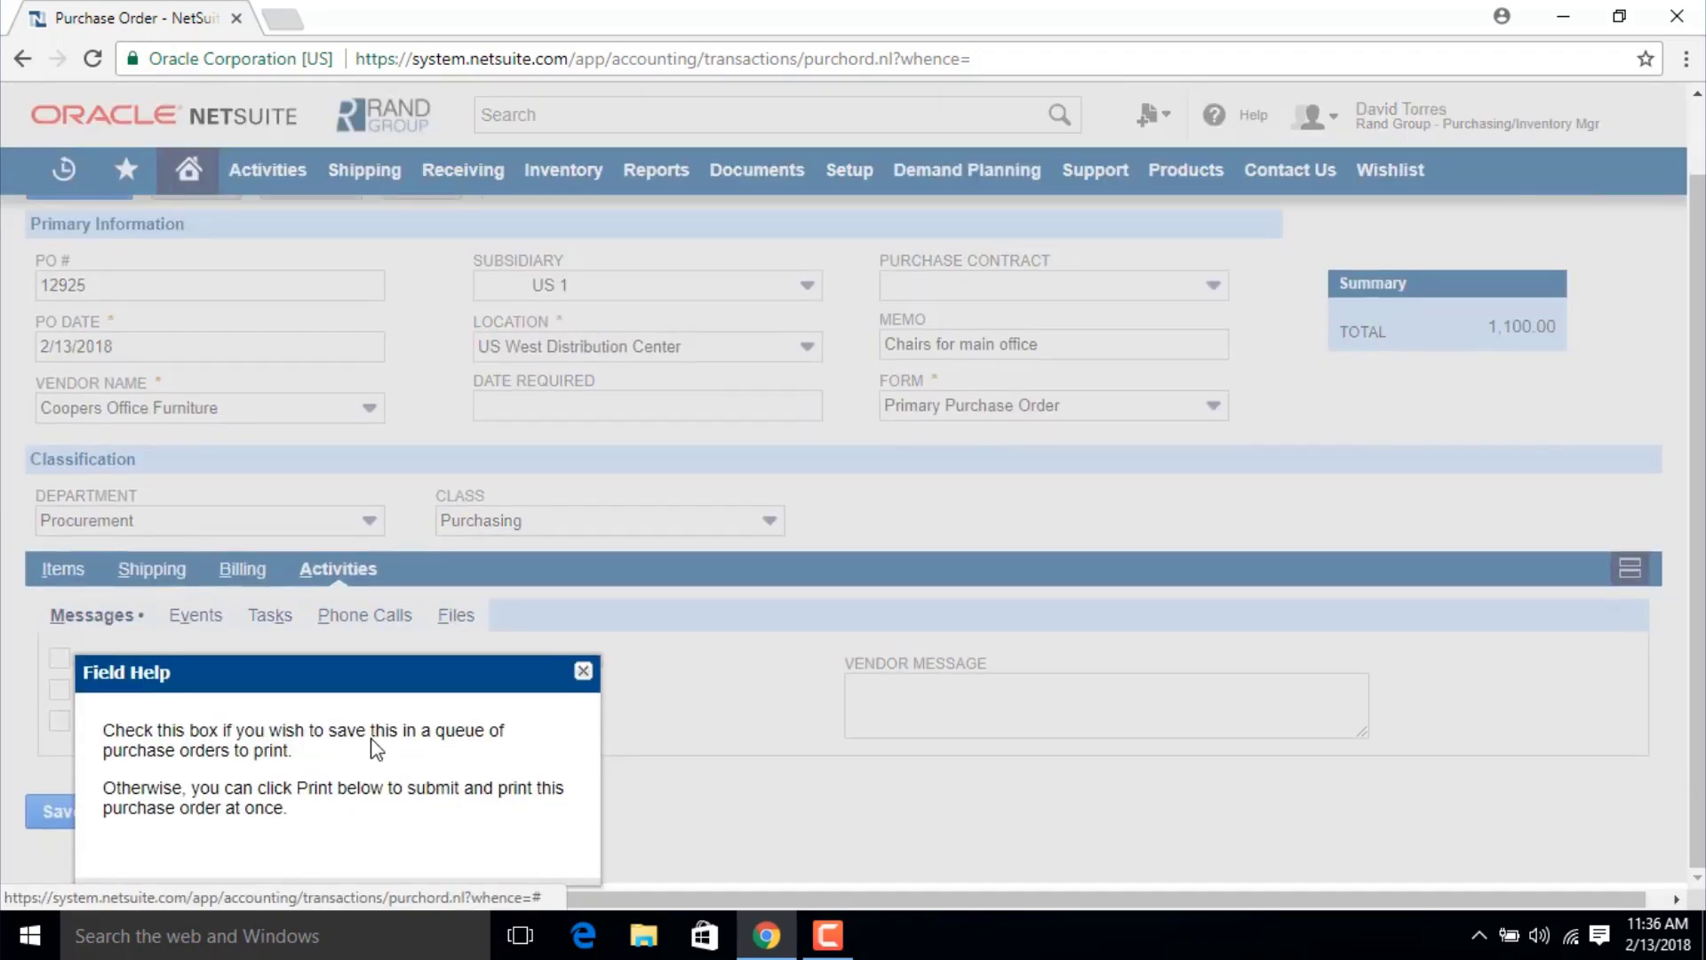
click(583, 671)
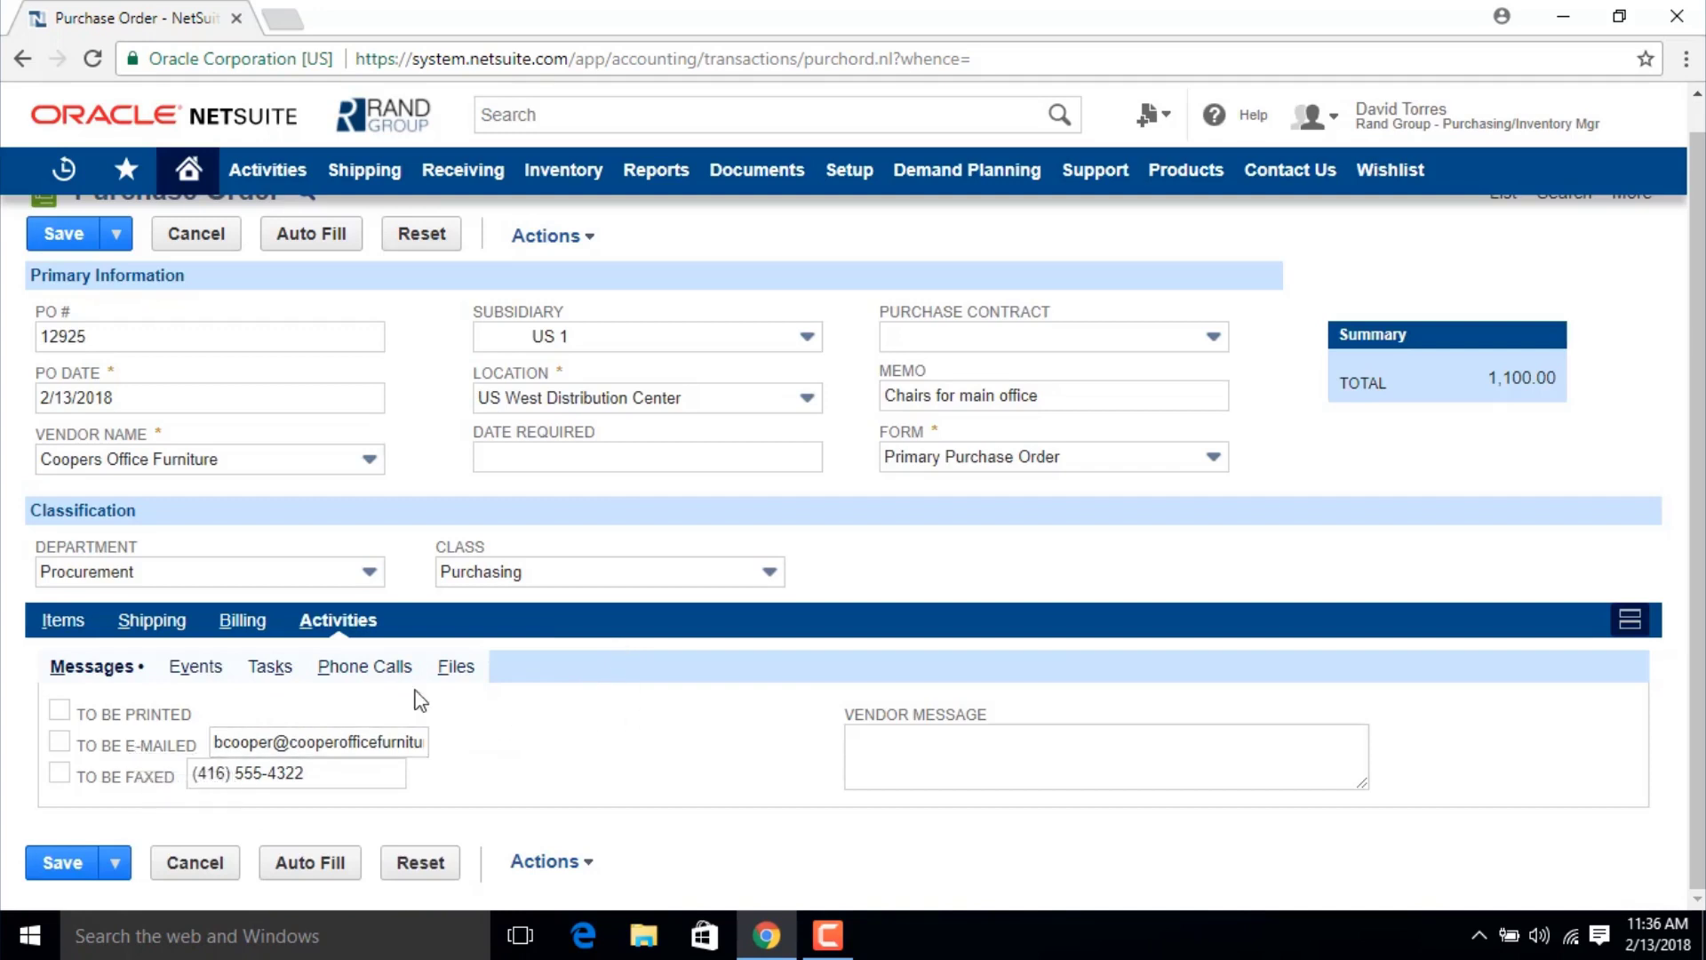
click(75, 869)
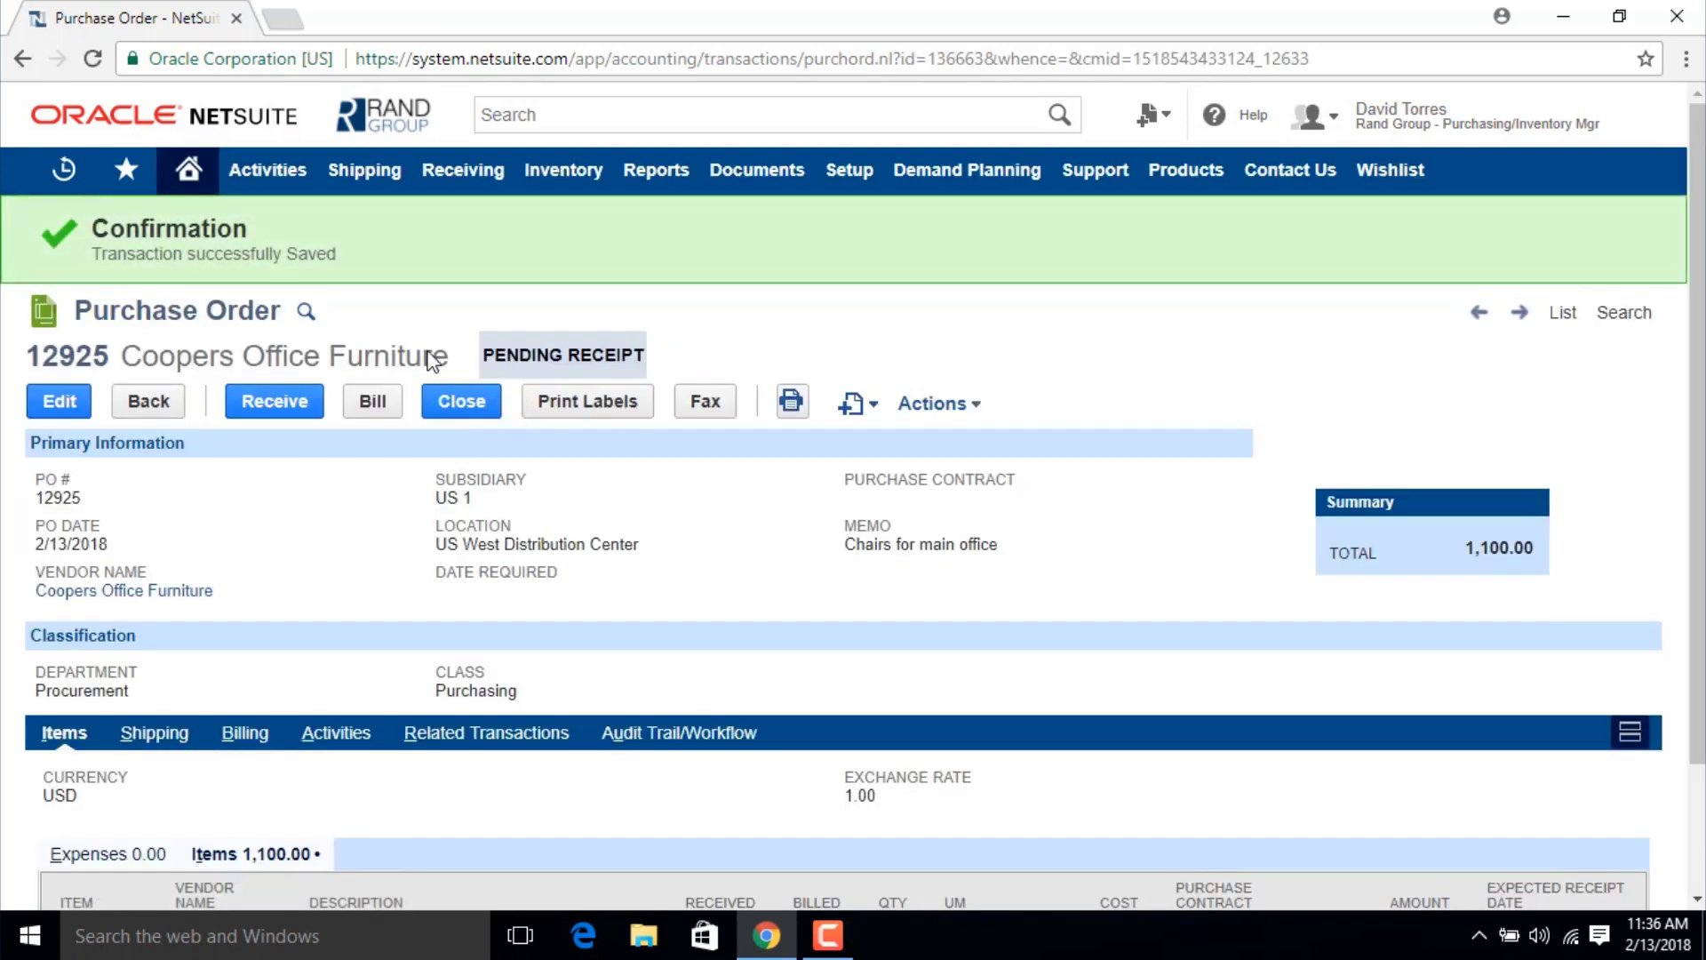
Search 12925 from the Home dashboard and reopen the purchase order record.
drag(64, 500, 46, 499)
click(476, 320)
click(187, 169)
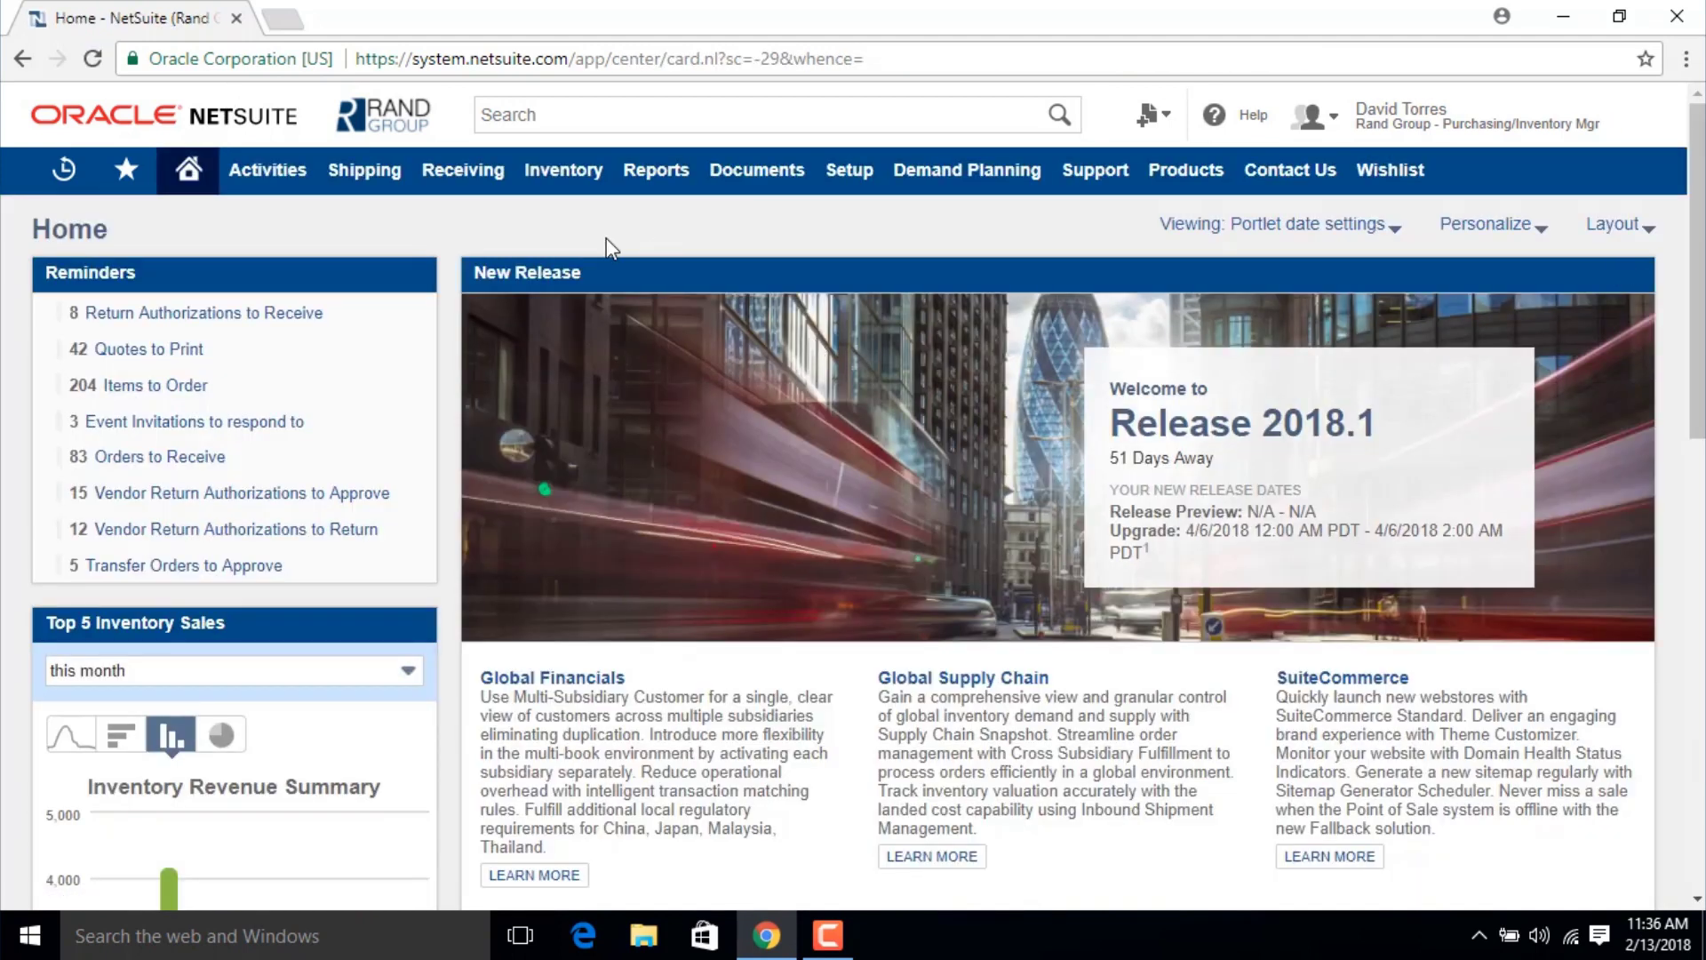
click(546, 131)
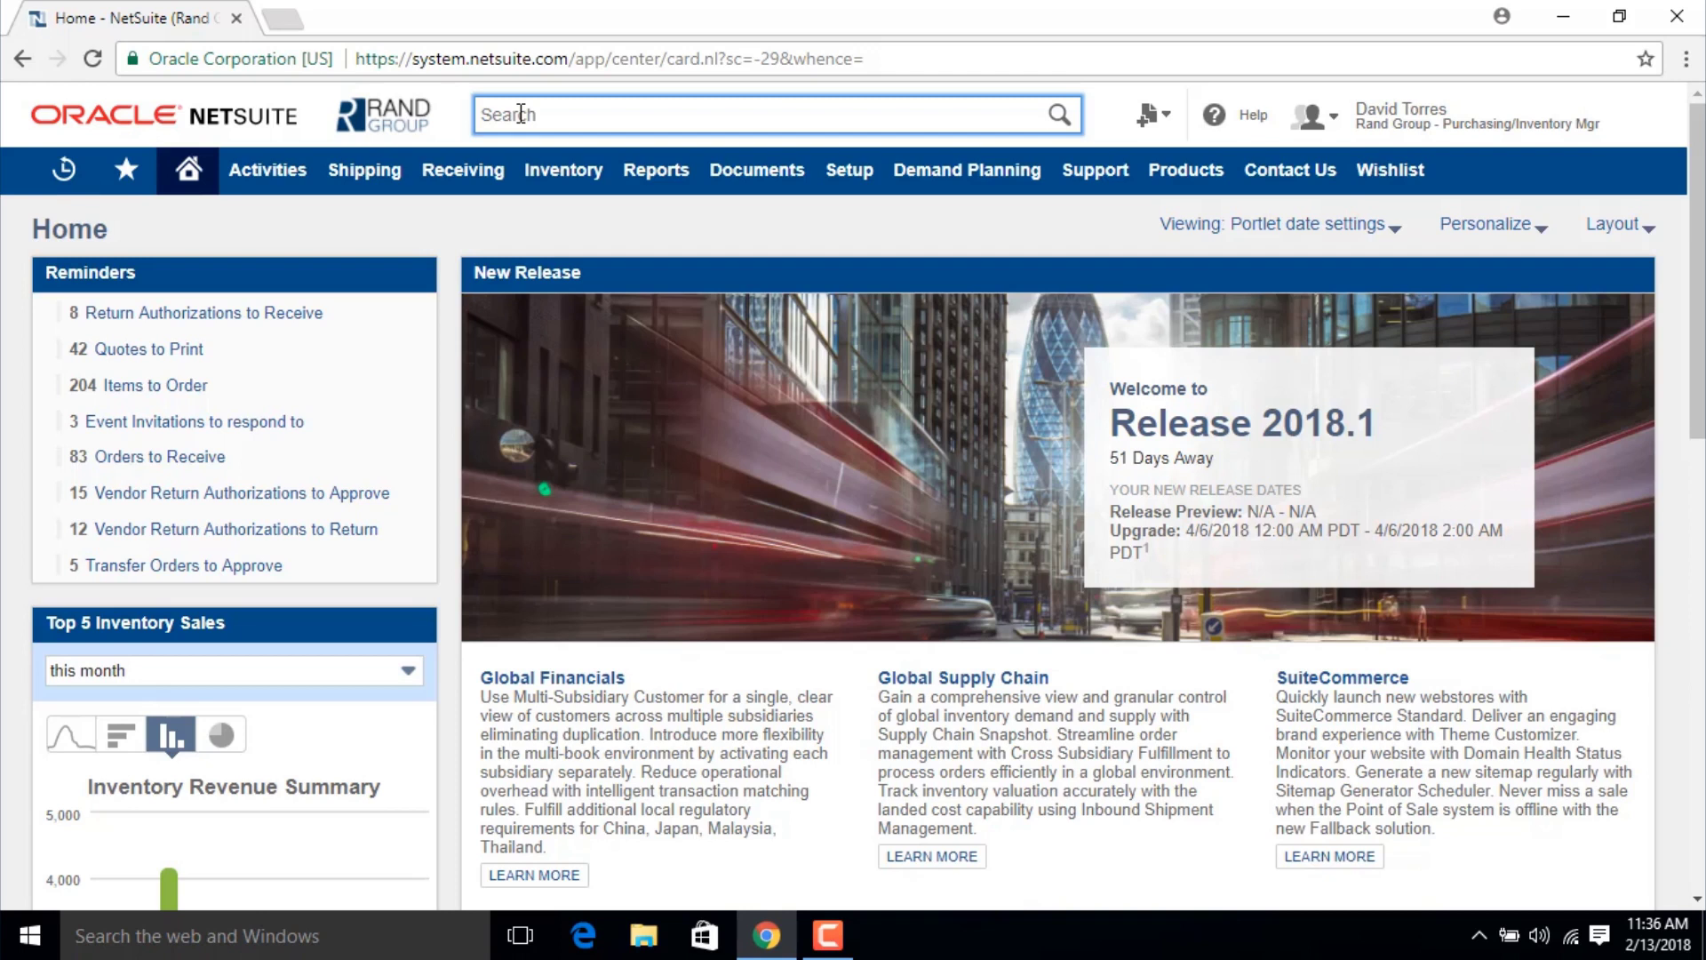
text(12925)
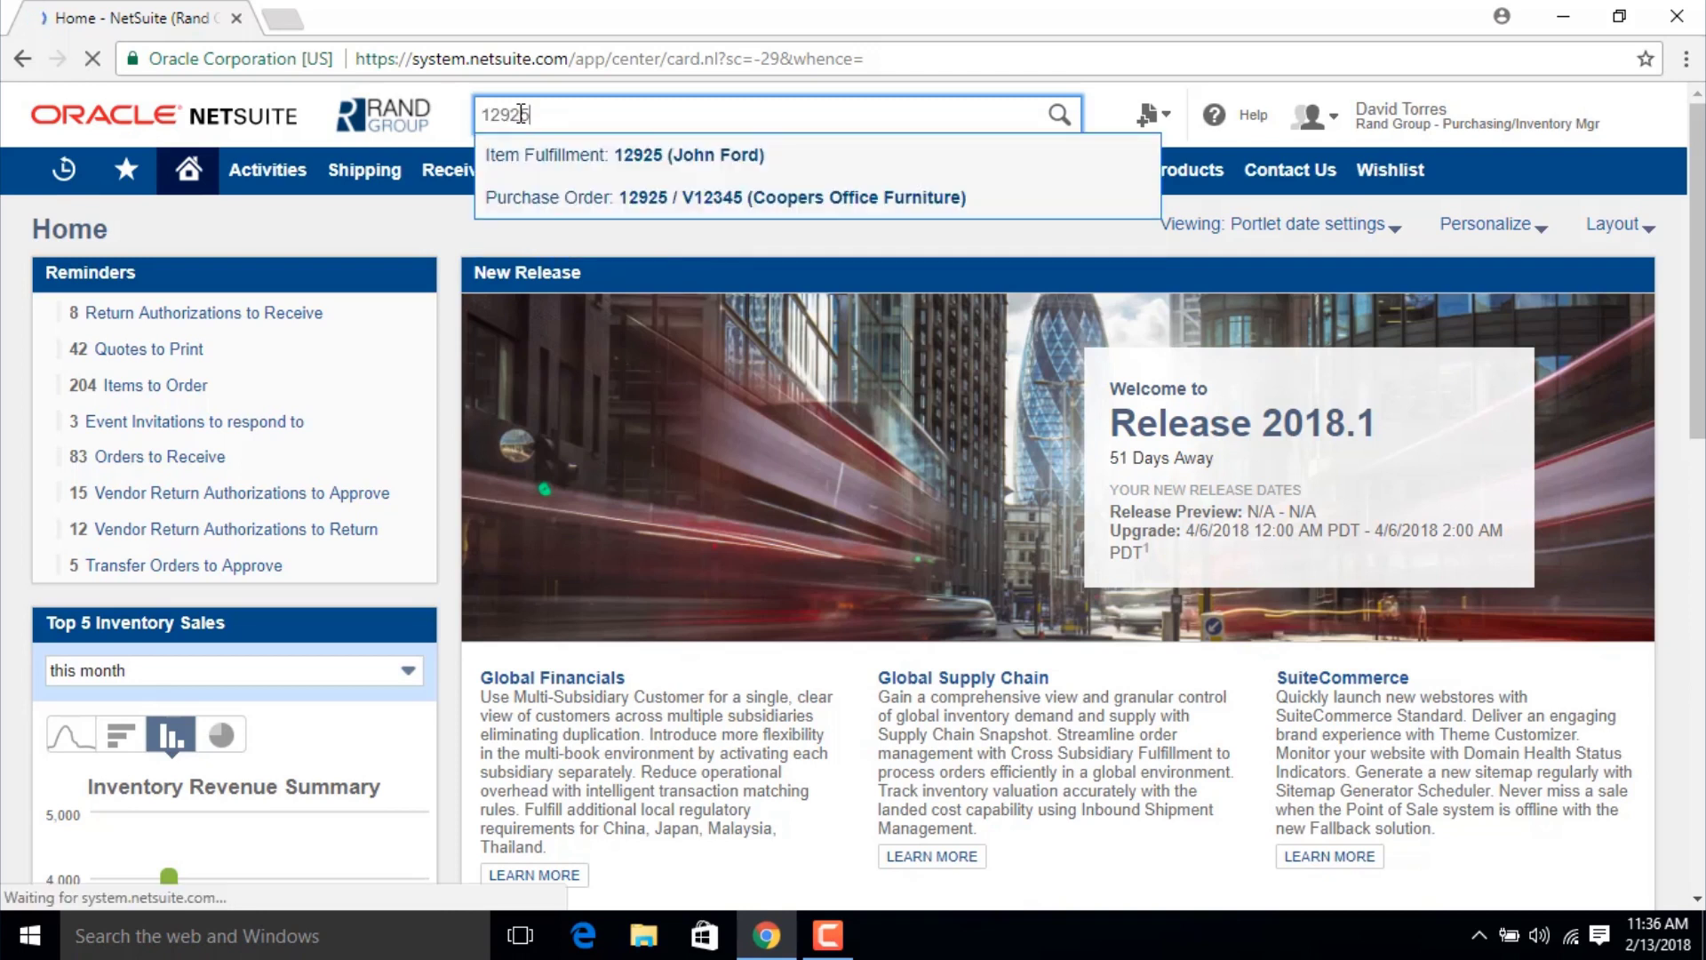
click(880, 207)
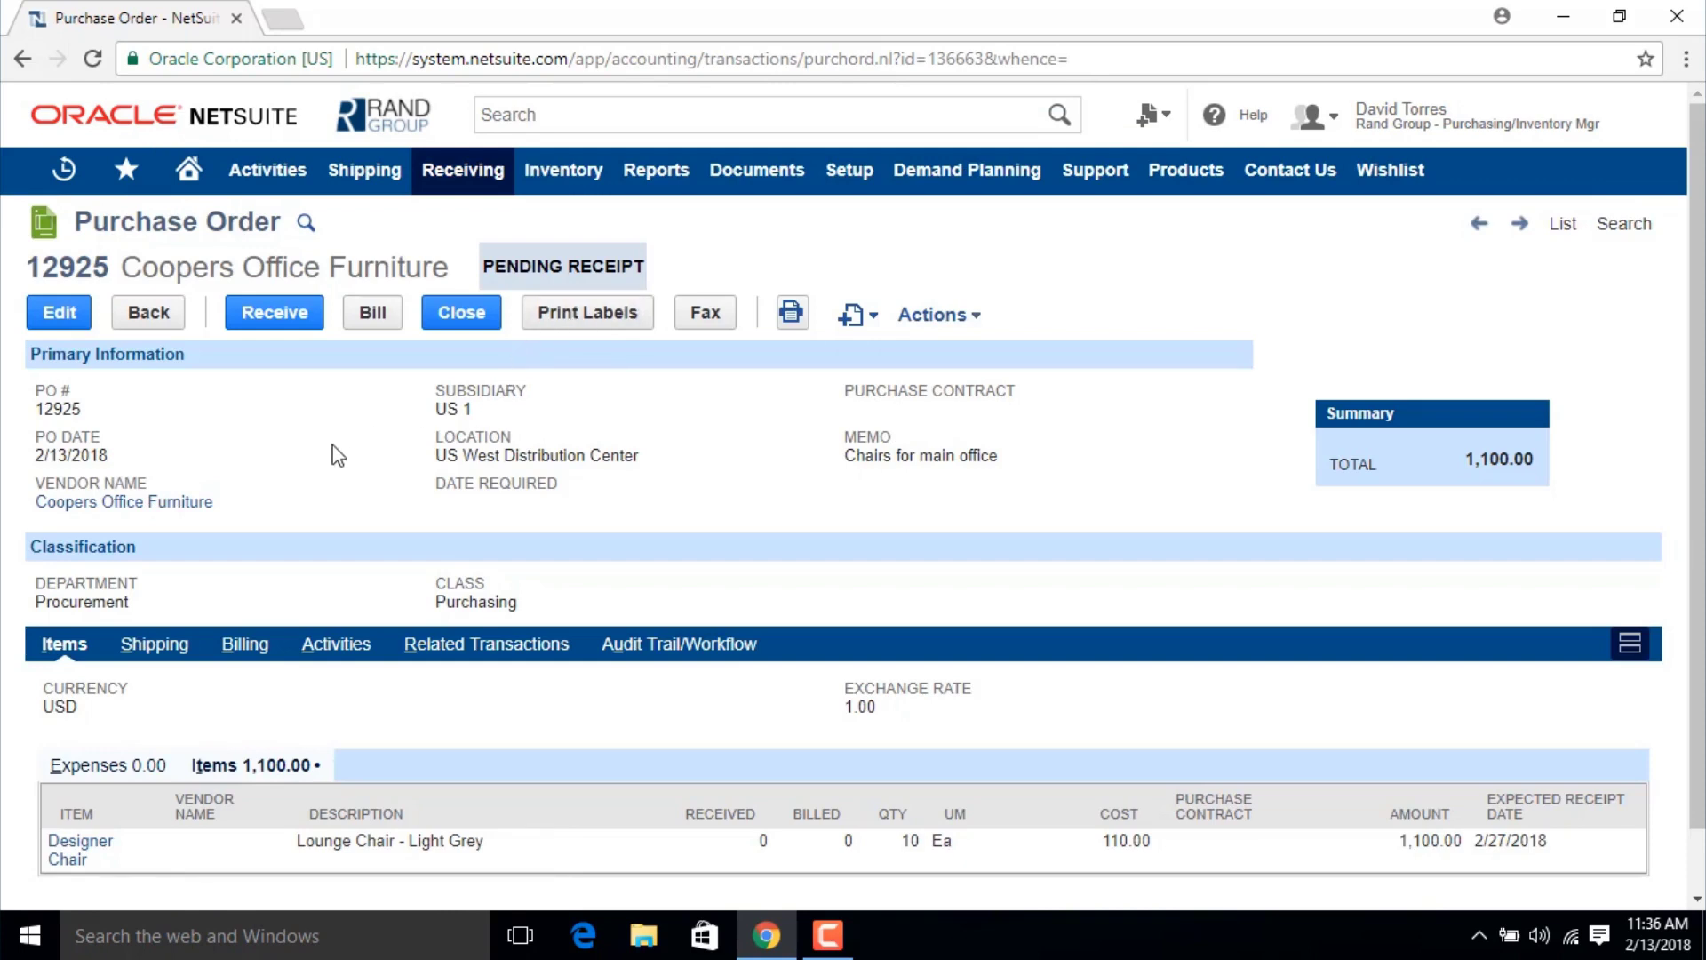
scroll(775, 798, down, 1)
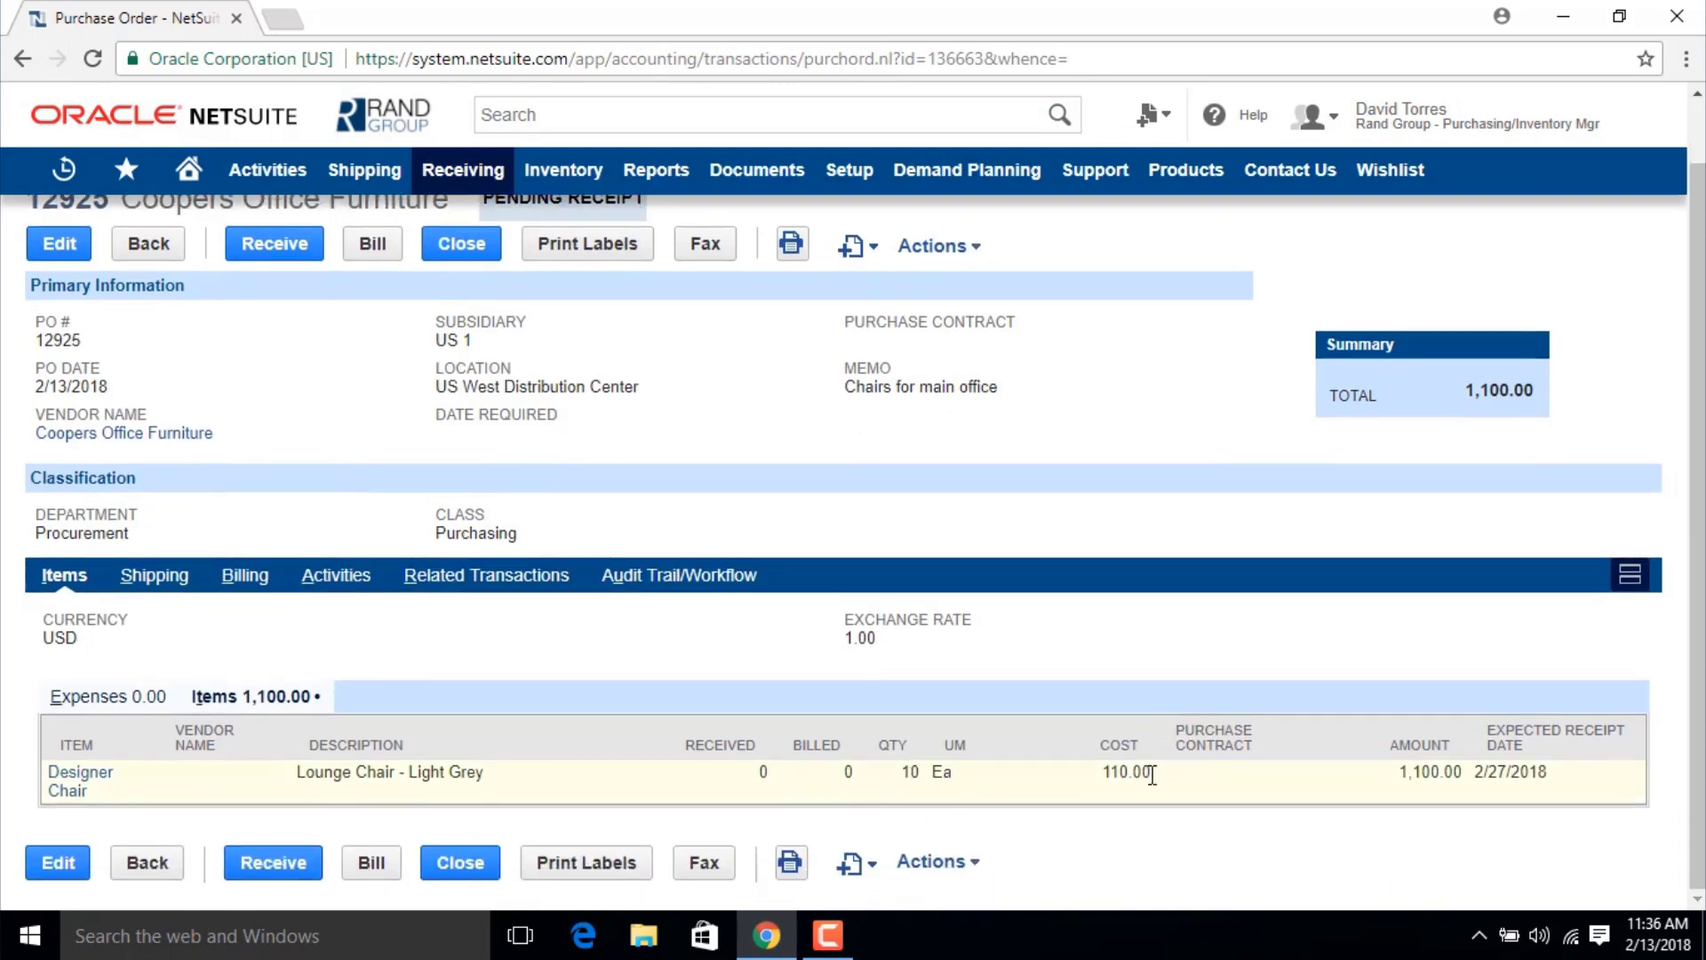
scroll(738, 445, up, 1)
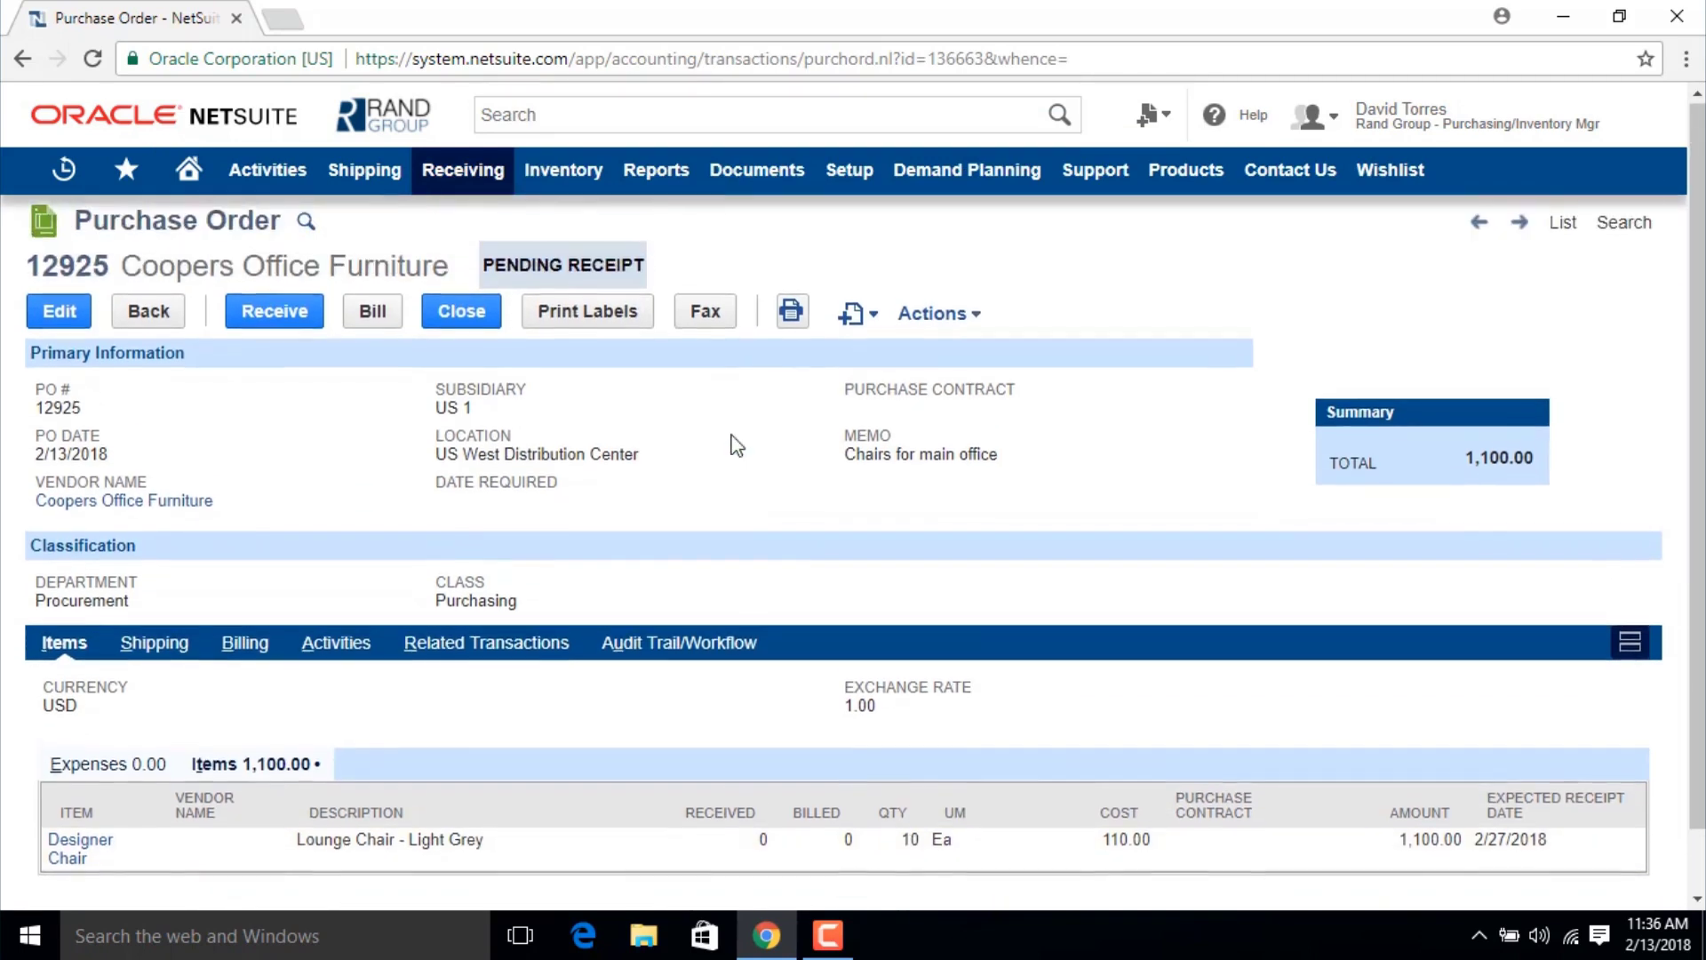
Receive all 10 Designer Chairs from PO 12925, saving item receipt 4455.
click(287, 332)
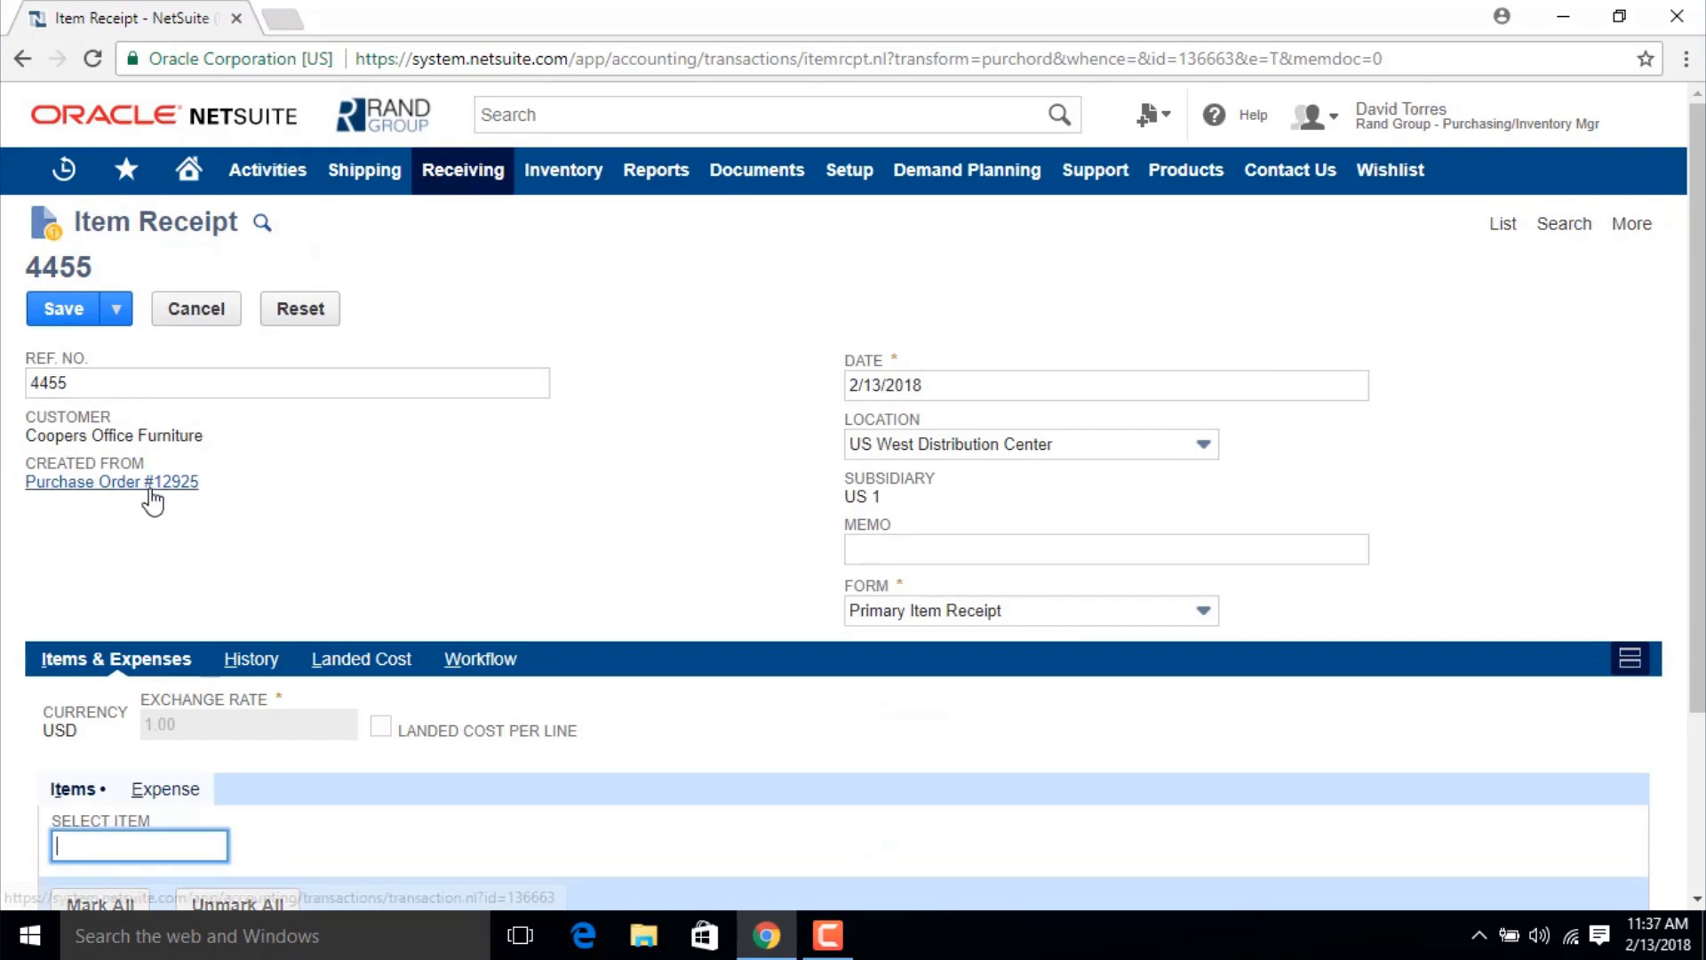
click(543, 488)
scroll(542, 488, down, 1)
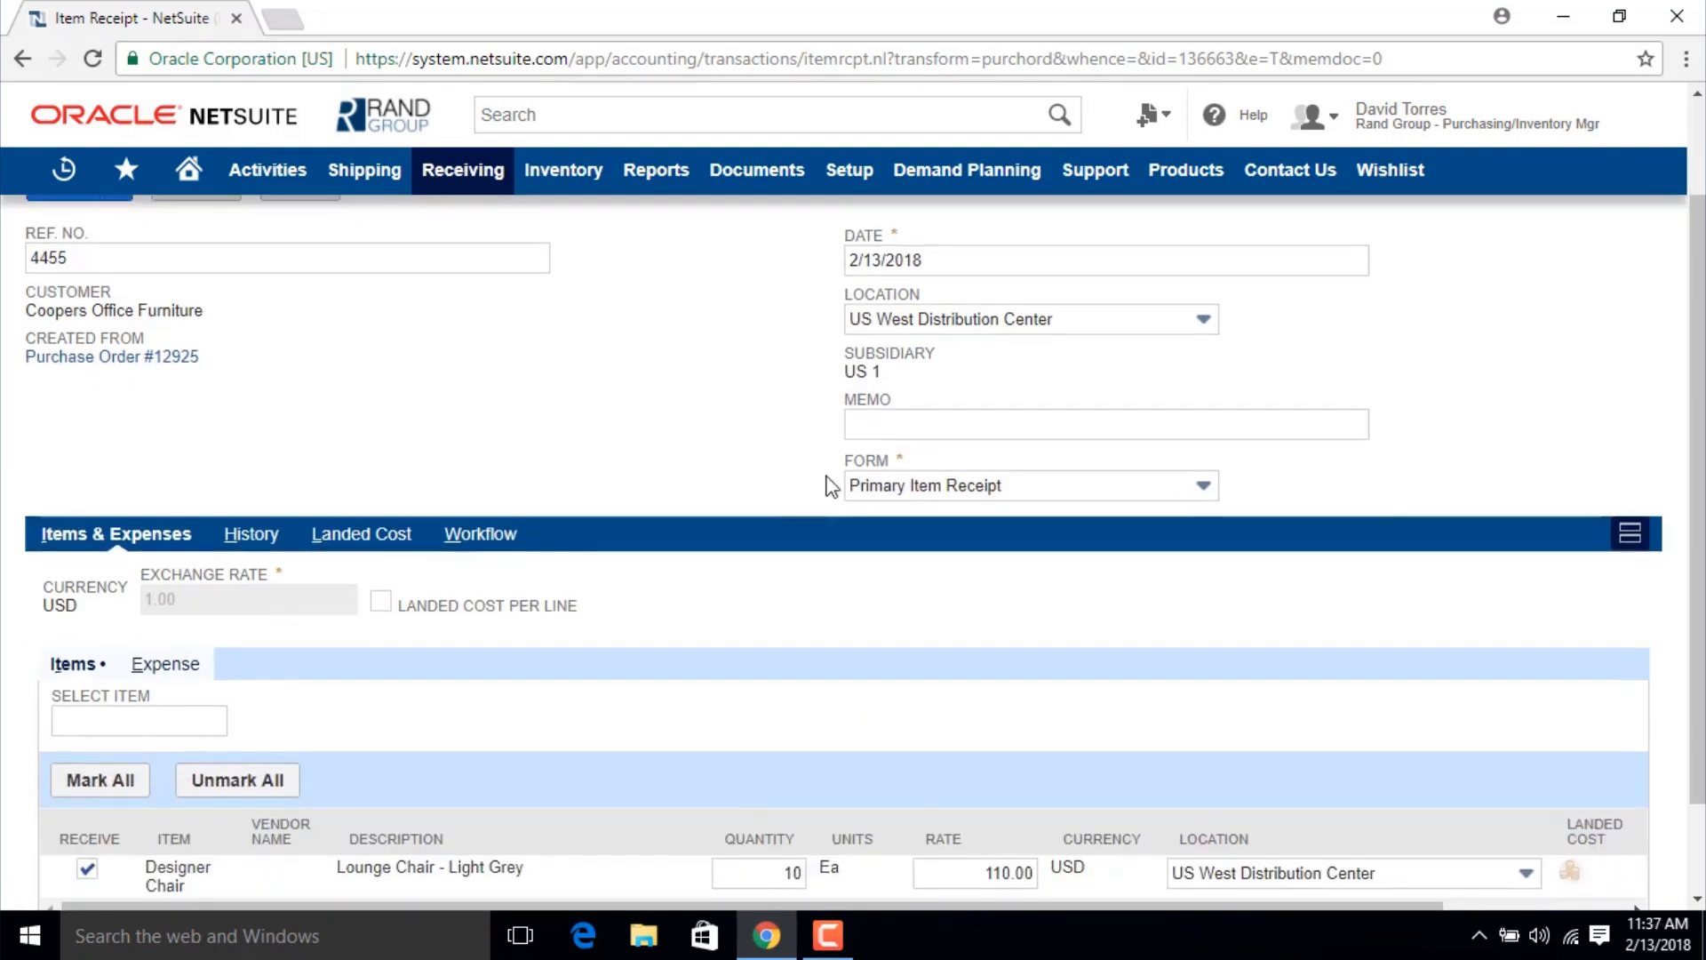
scroll(472, 480, up, 1)
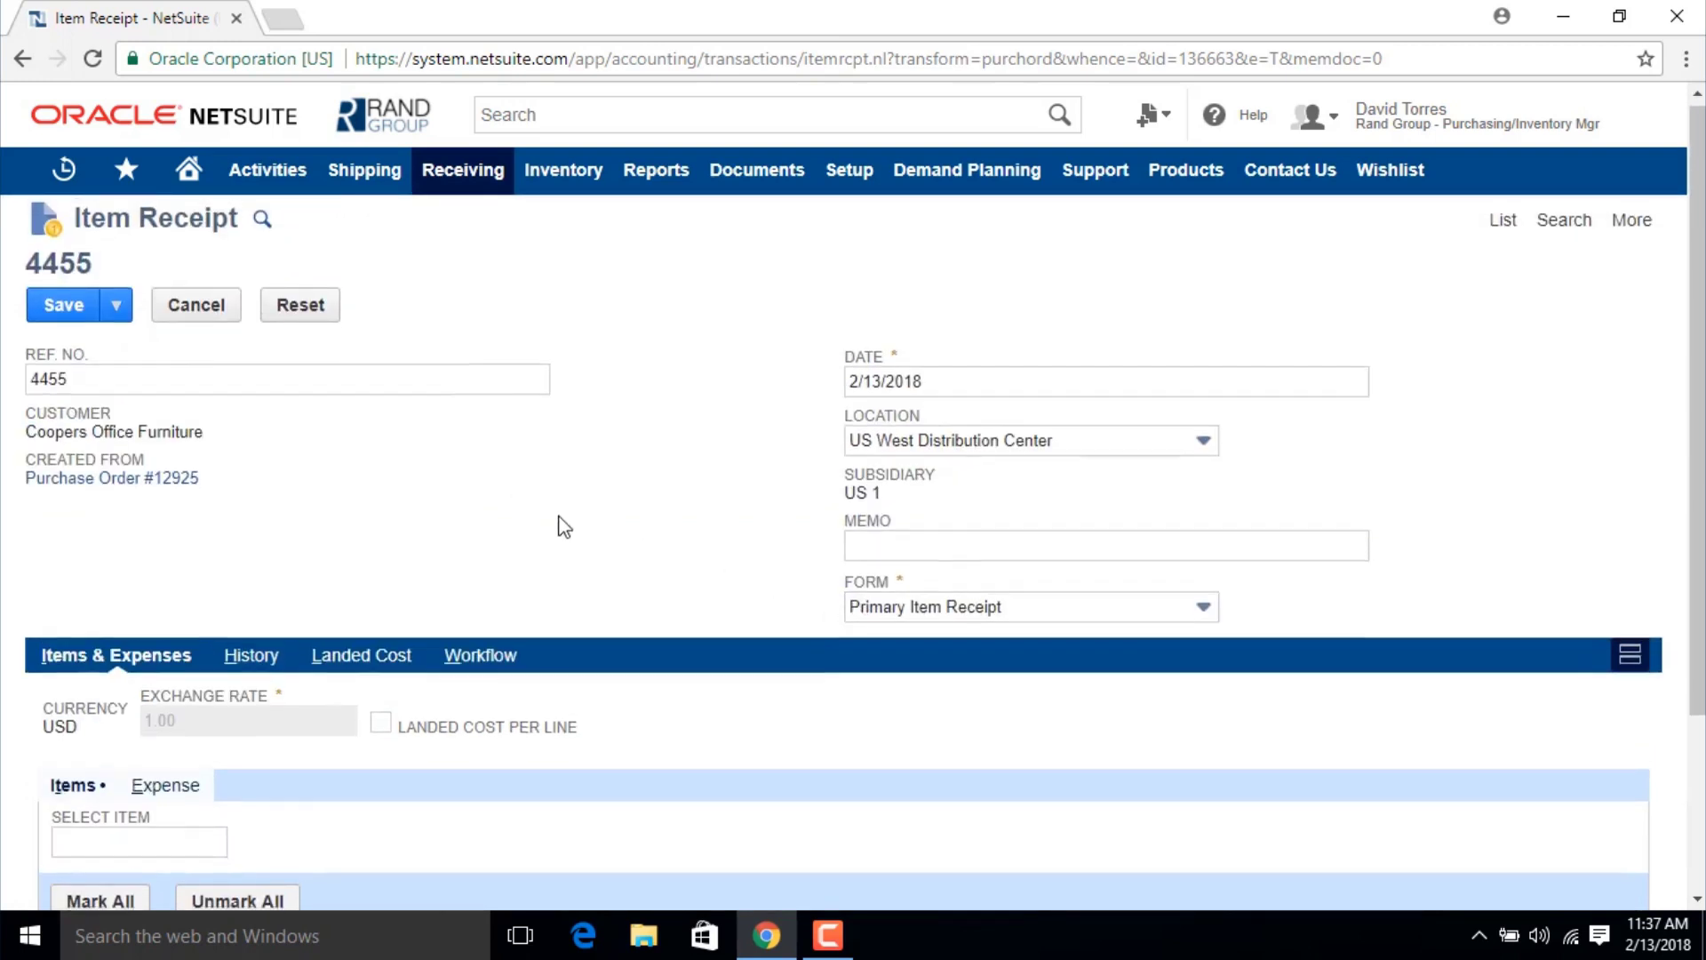
scroll(569, 534, down, 2)
scroll(522, 370, up, 2)
click(71, 322)
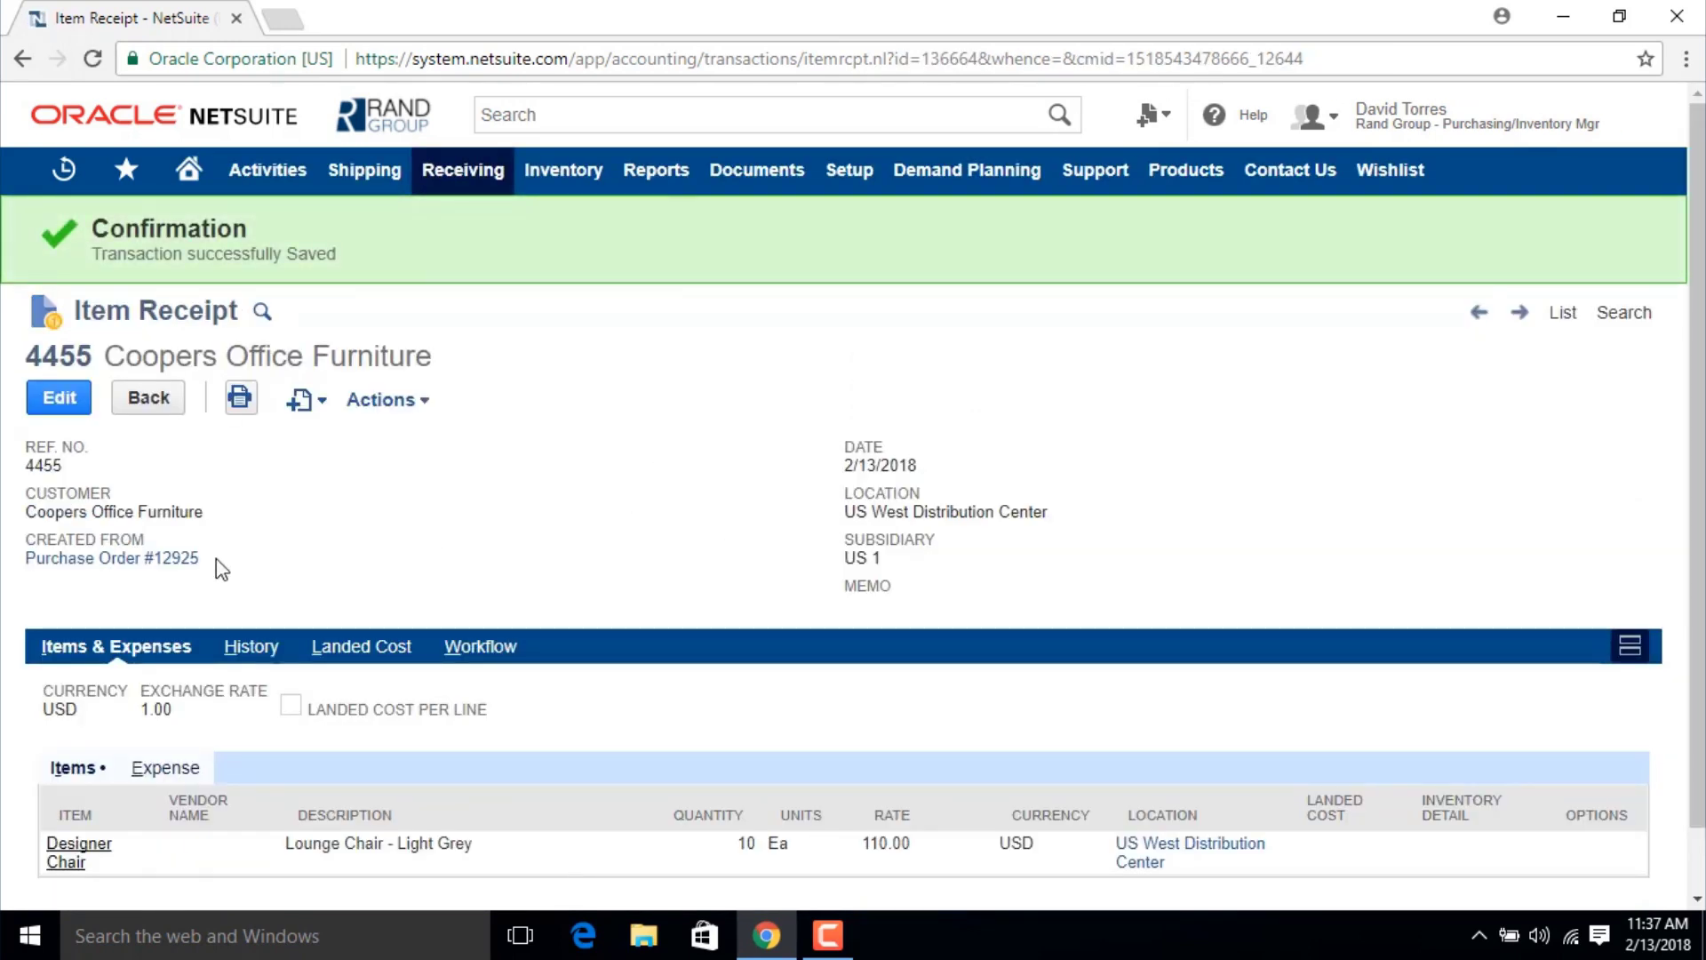
Open PO 12925 in a new tab placed before item receipt 4455, then return to the receipt.
right_click(182, 559)
click(248, 579)
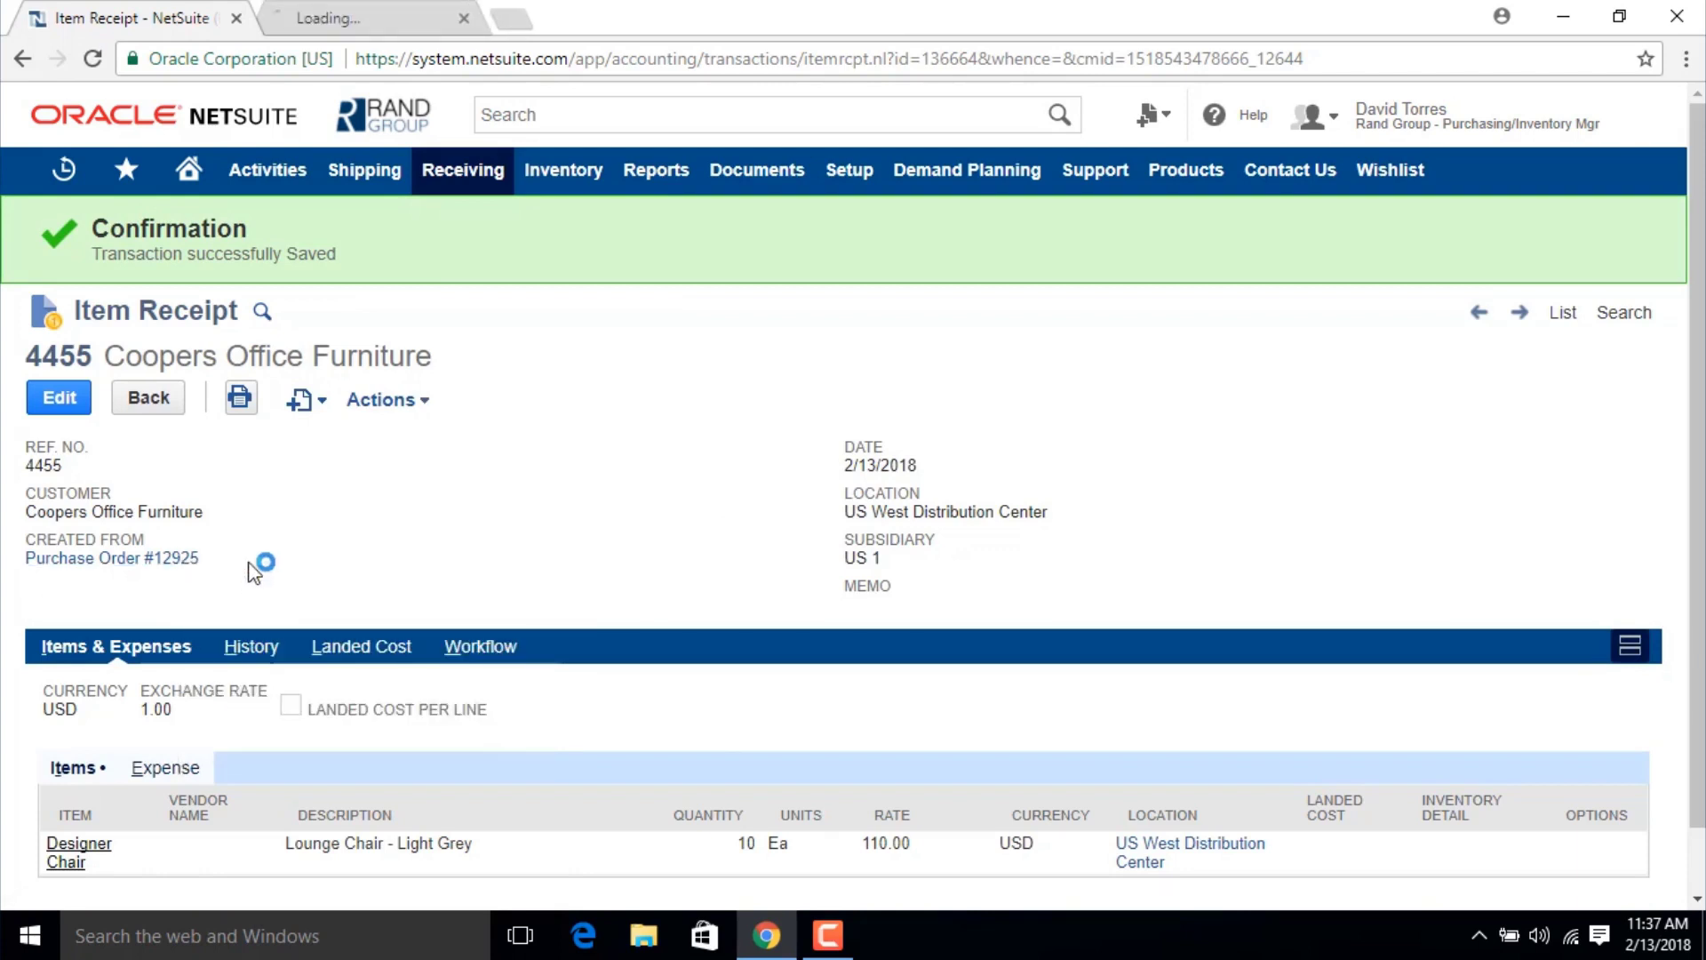
click(400, 16)
drag(400, 16, 156, 16)
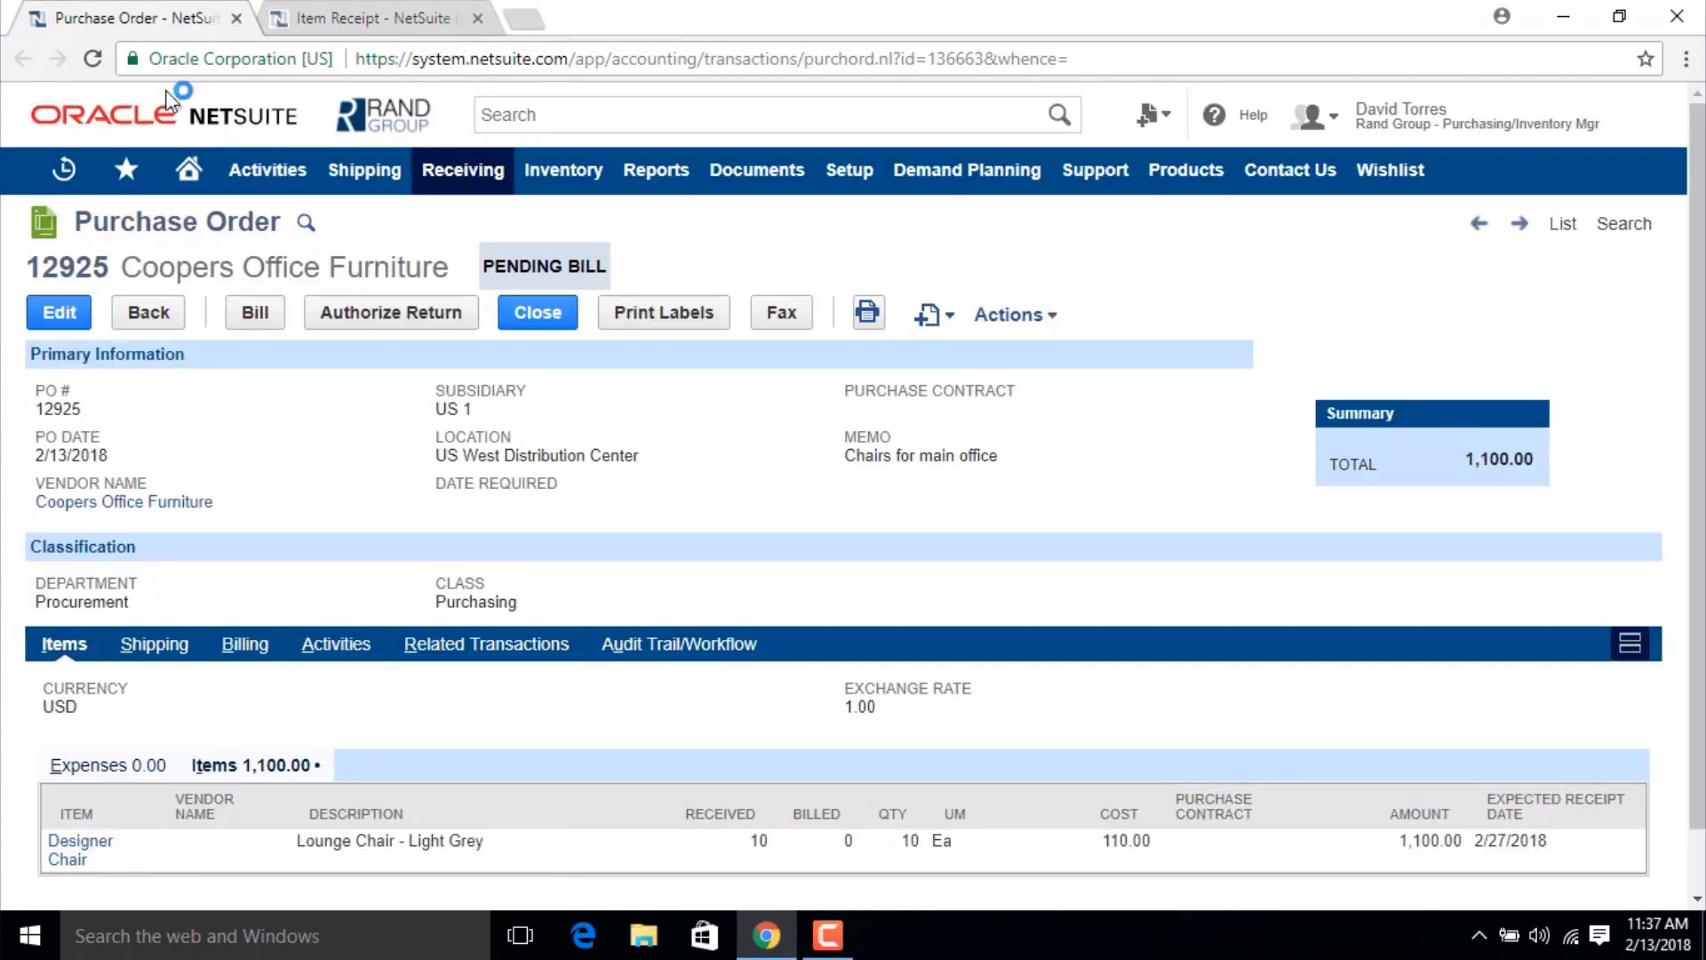
click(389, 18)
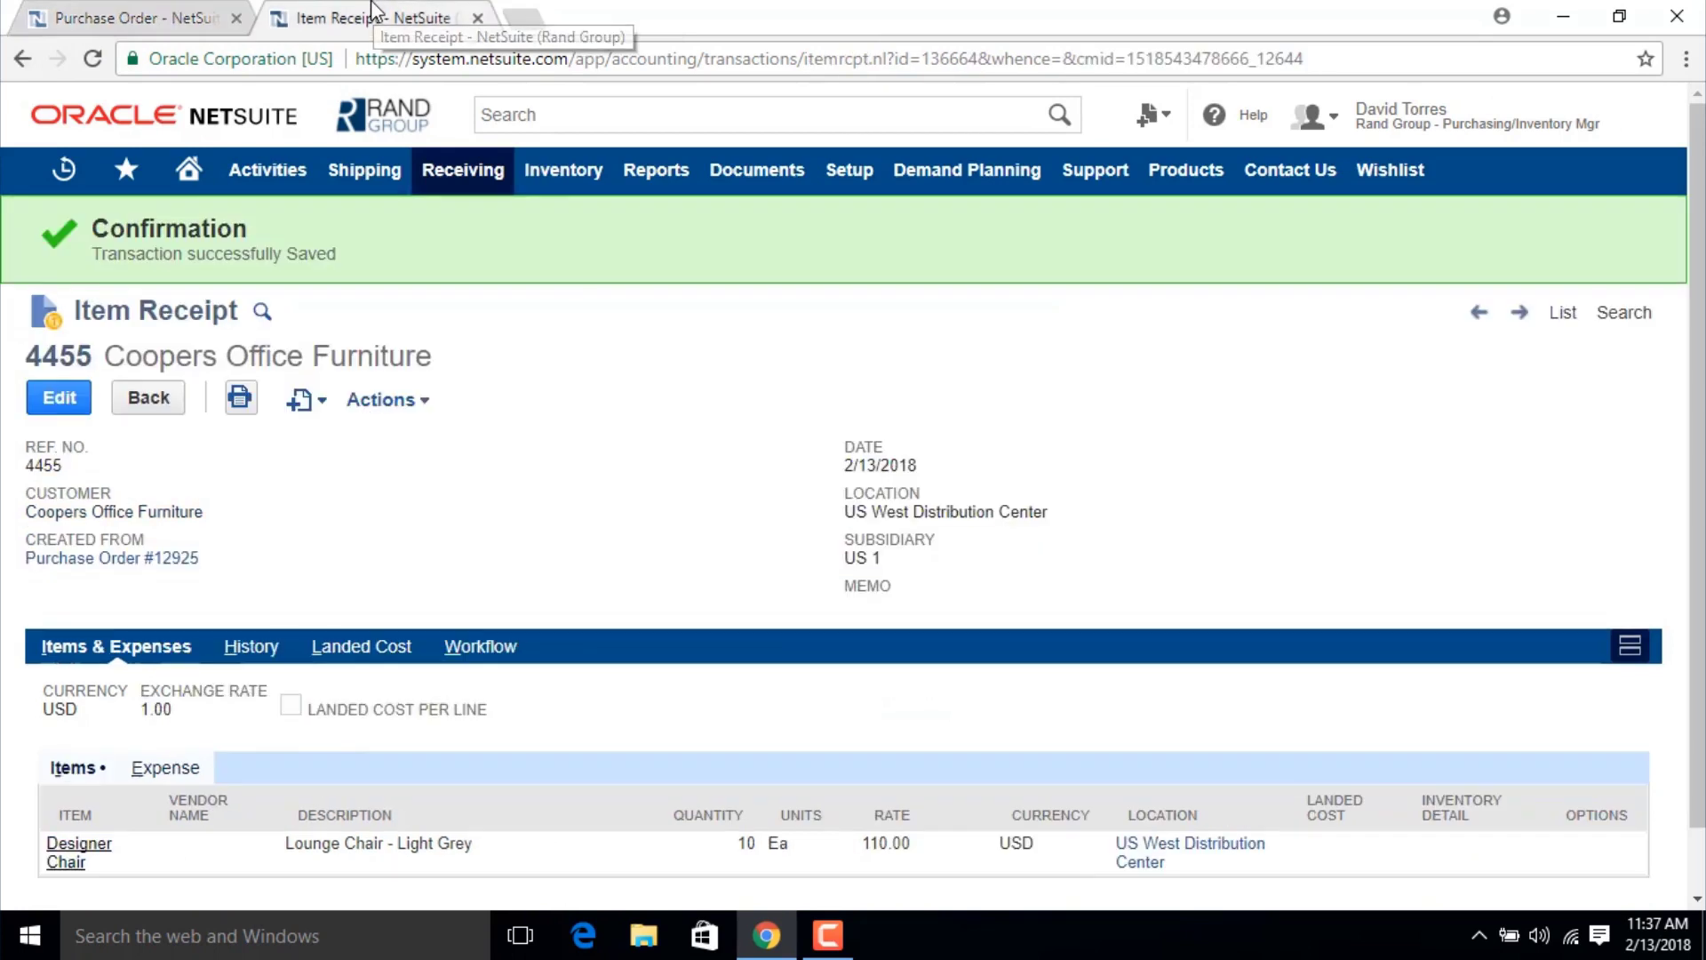